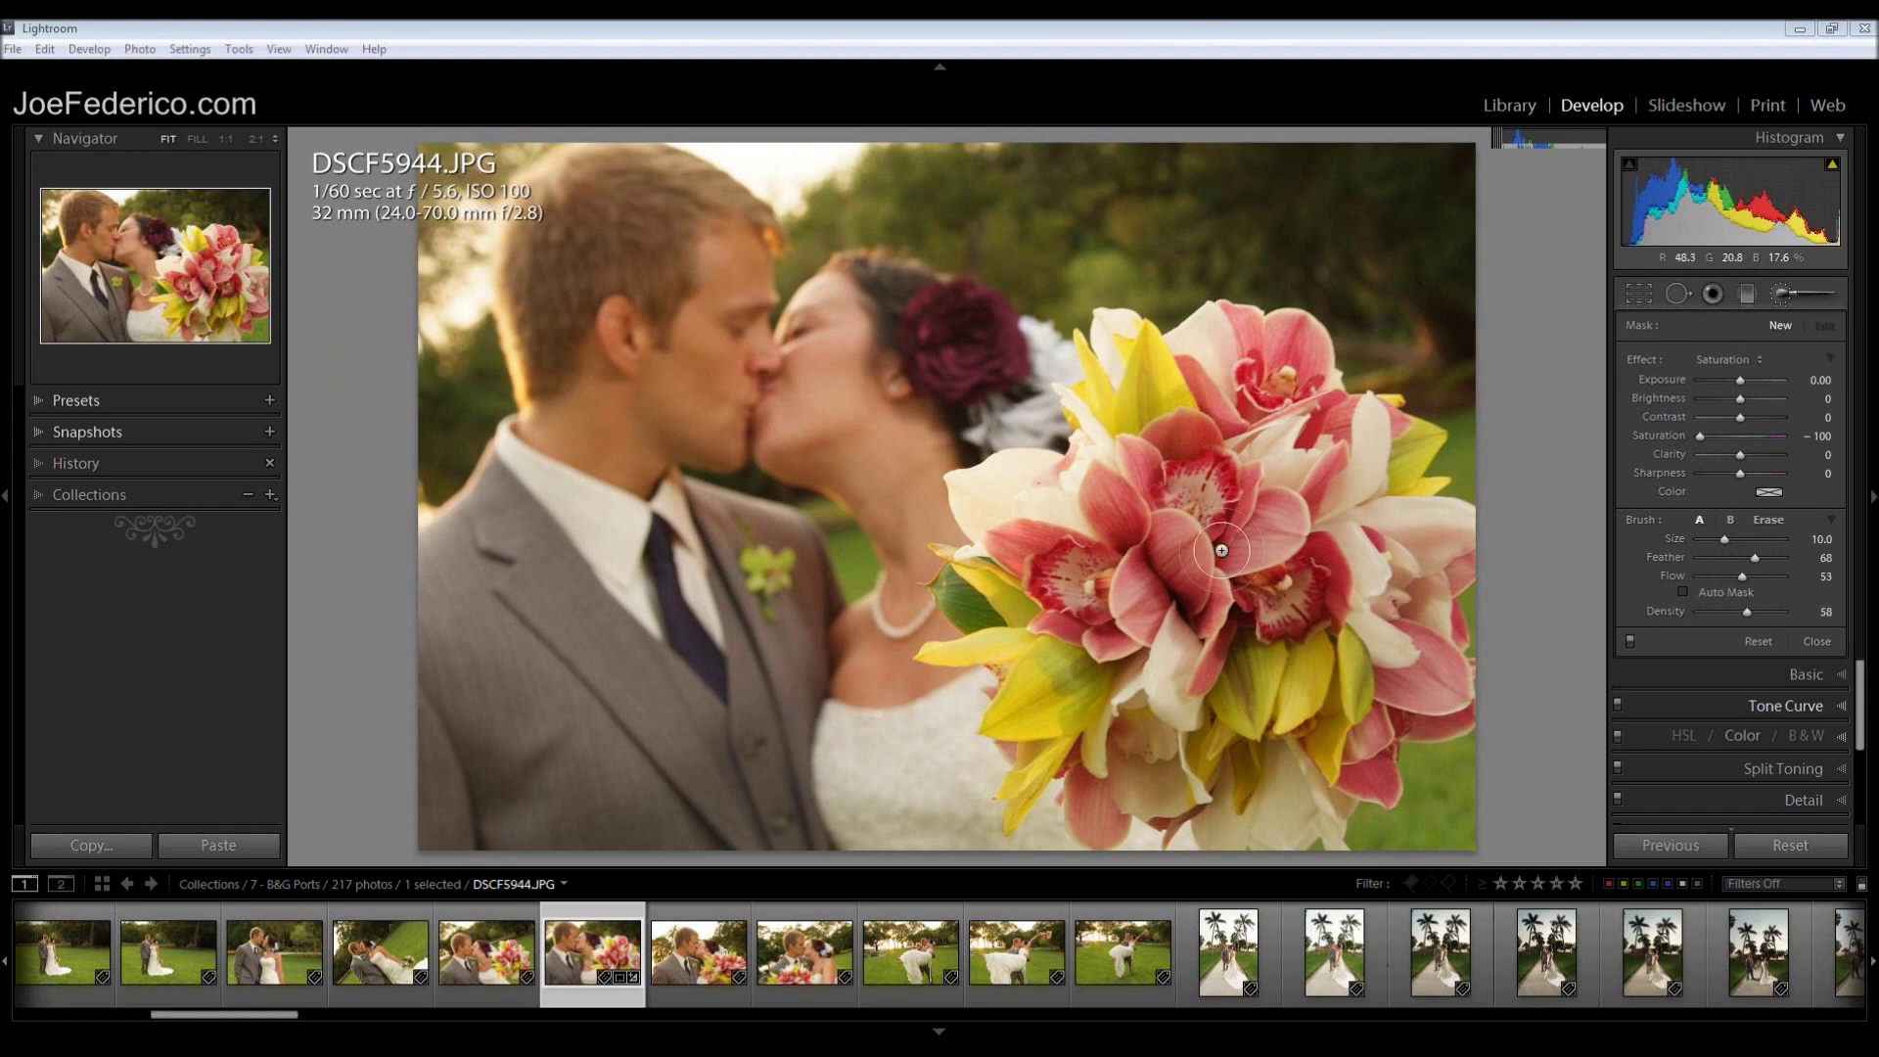
- Set the adjustment brush effect to Saturation with Density at 100
{"action": "left_click", "coordinate": [1782, 301]}
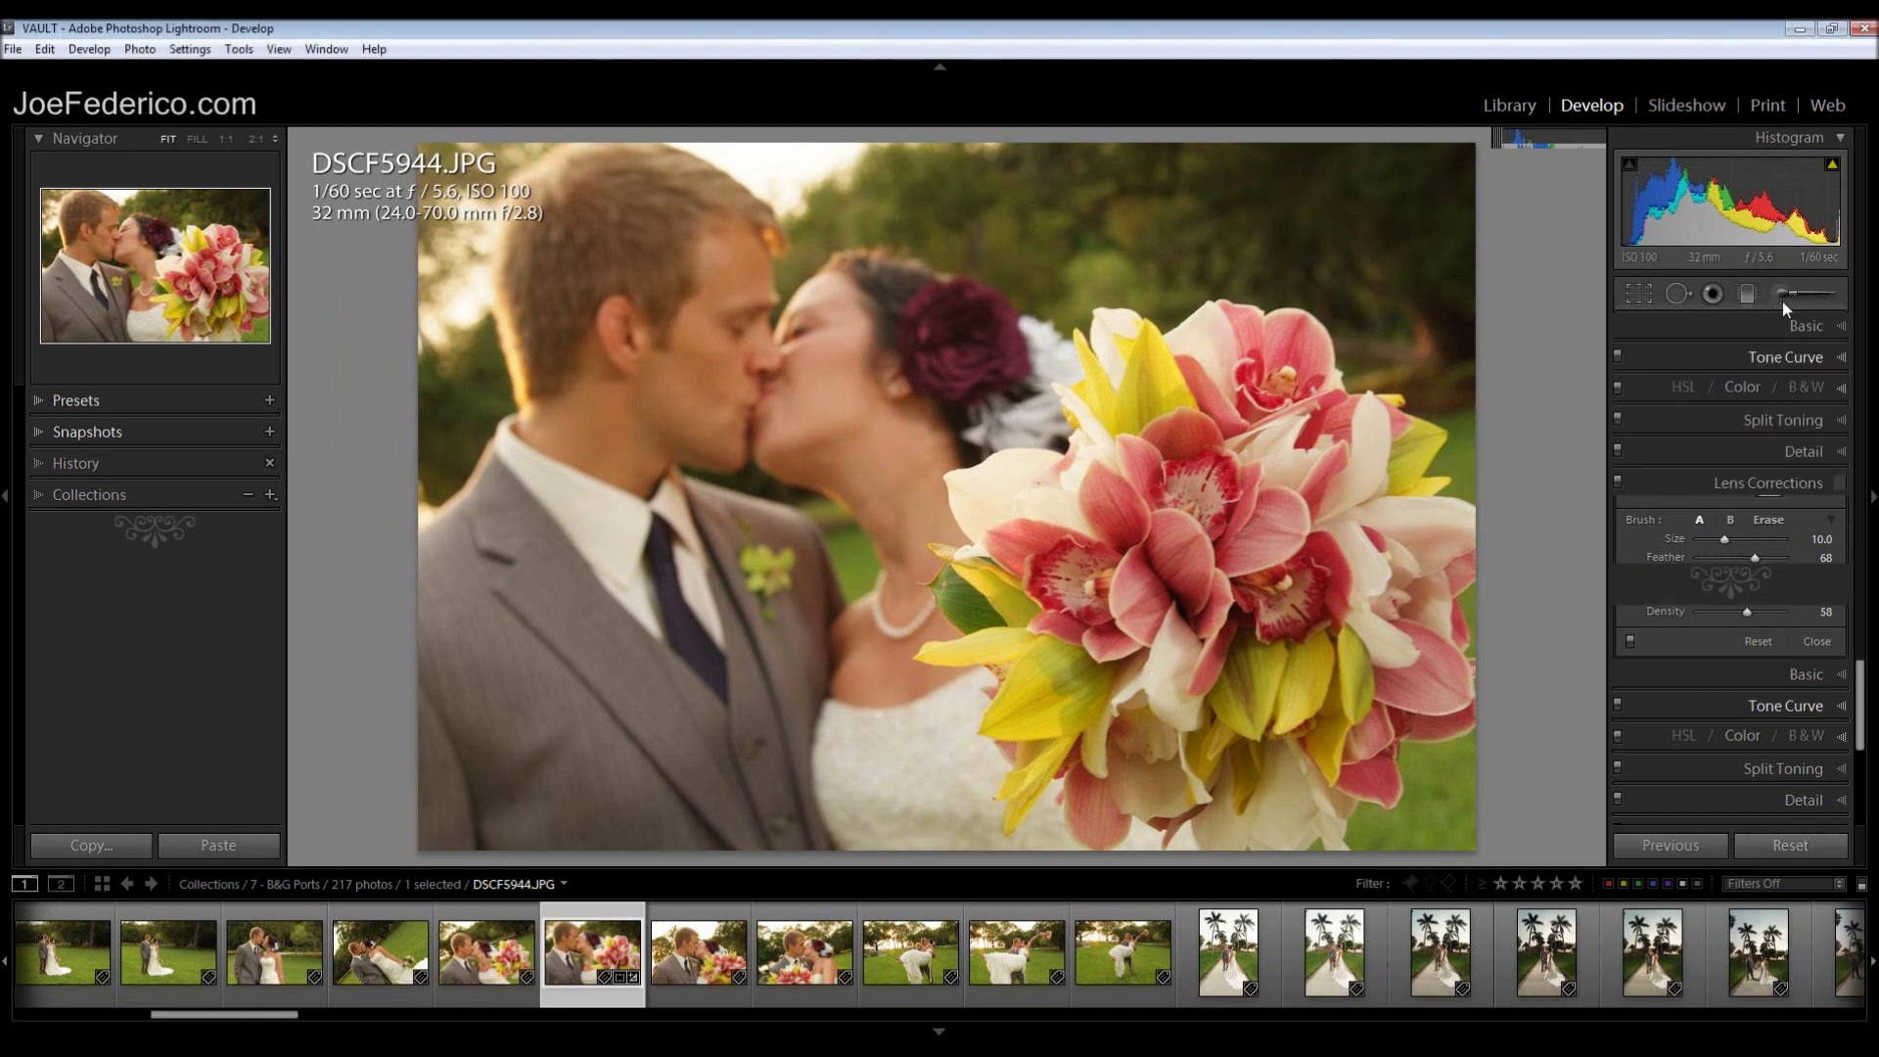
{"action": "left_click", "coordinate": [1778, 292]}
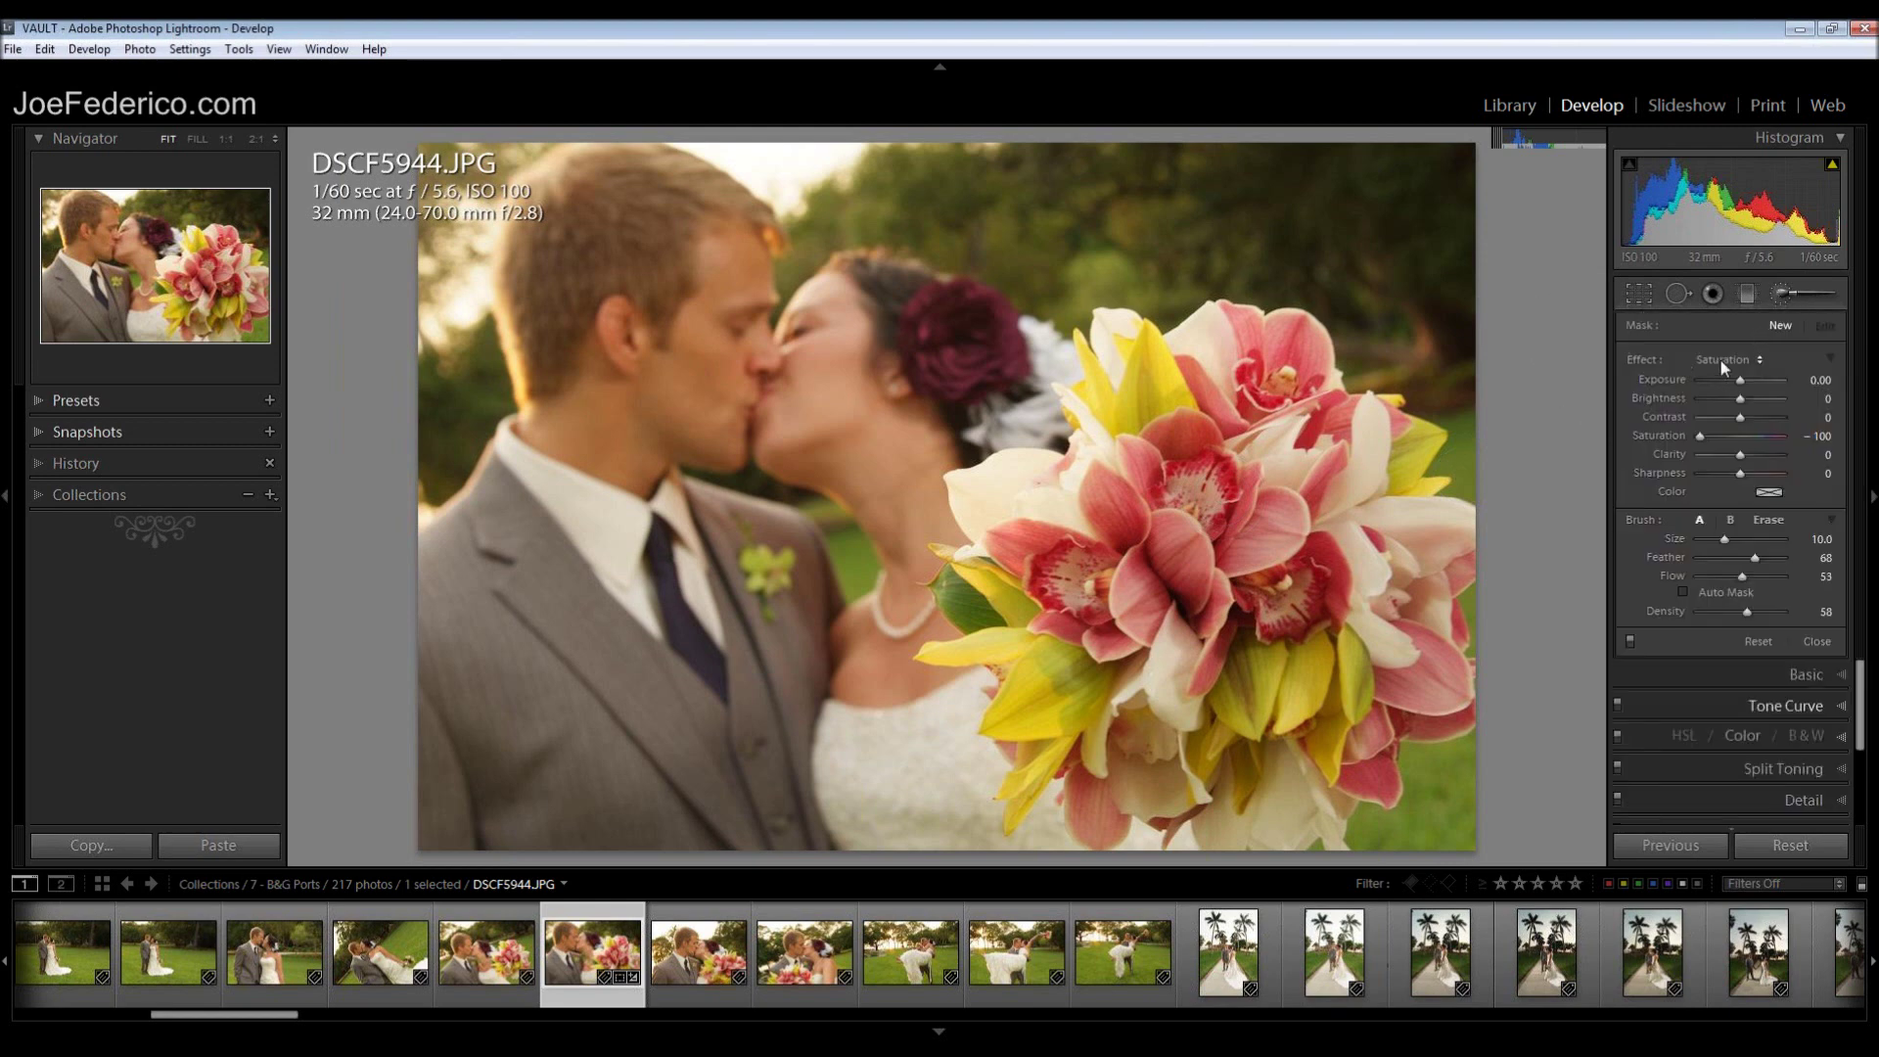
{"action": "left_click", "coordinate": [1718, 360]}
{"action": "left_click", "coordinate": [1603, 450]}
{"action": "left_click_drag", "start_coordinate": [1746, 613], "coordinate": [1809, 615]}
- Enlarge the brush and paint Saturation −100 over the whole photo, including hair flower, trees and bouquet
{"action": "scroll", "coordinate": [1400, 367], "scroll_direction": "up", "scroll_amount": 5}
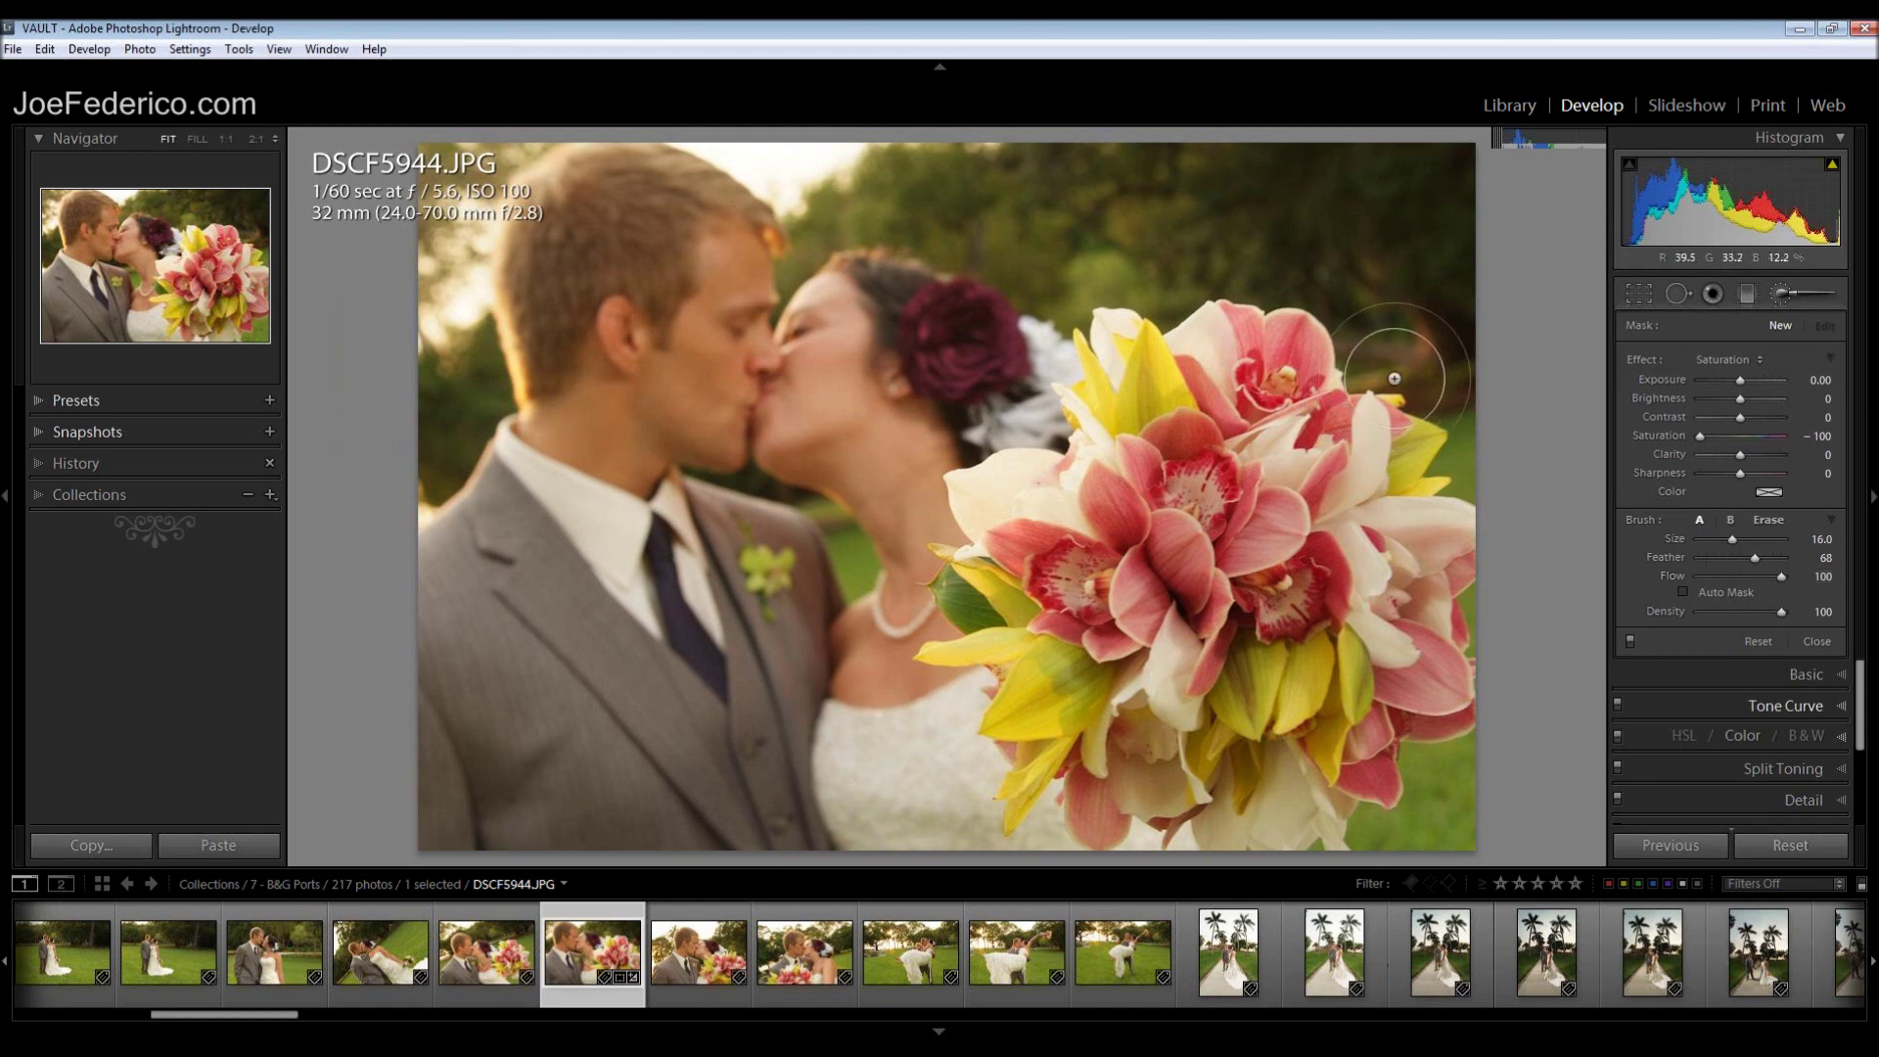
{"action": "scroll", "coordinate": [1262, 227], "scroll_direction": "up", "scroll_amount": 2}
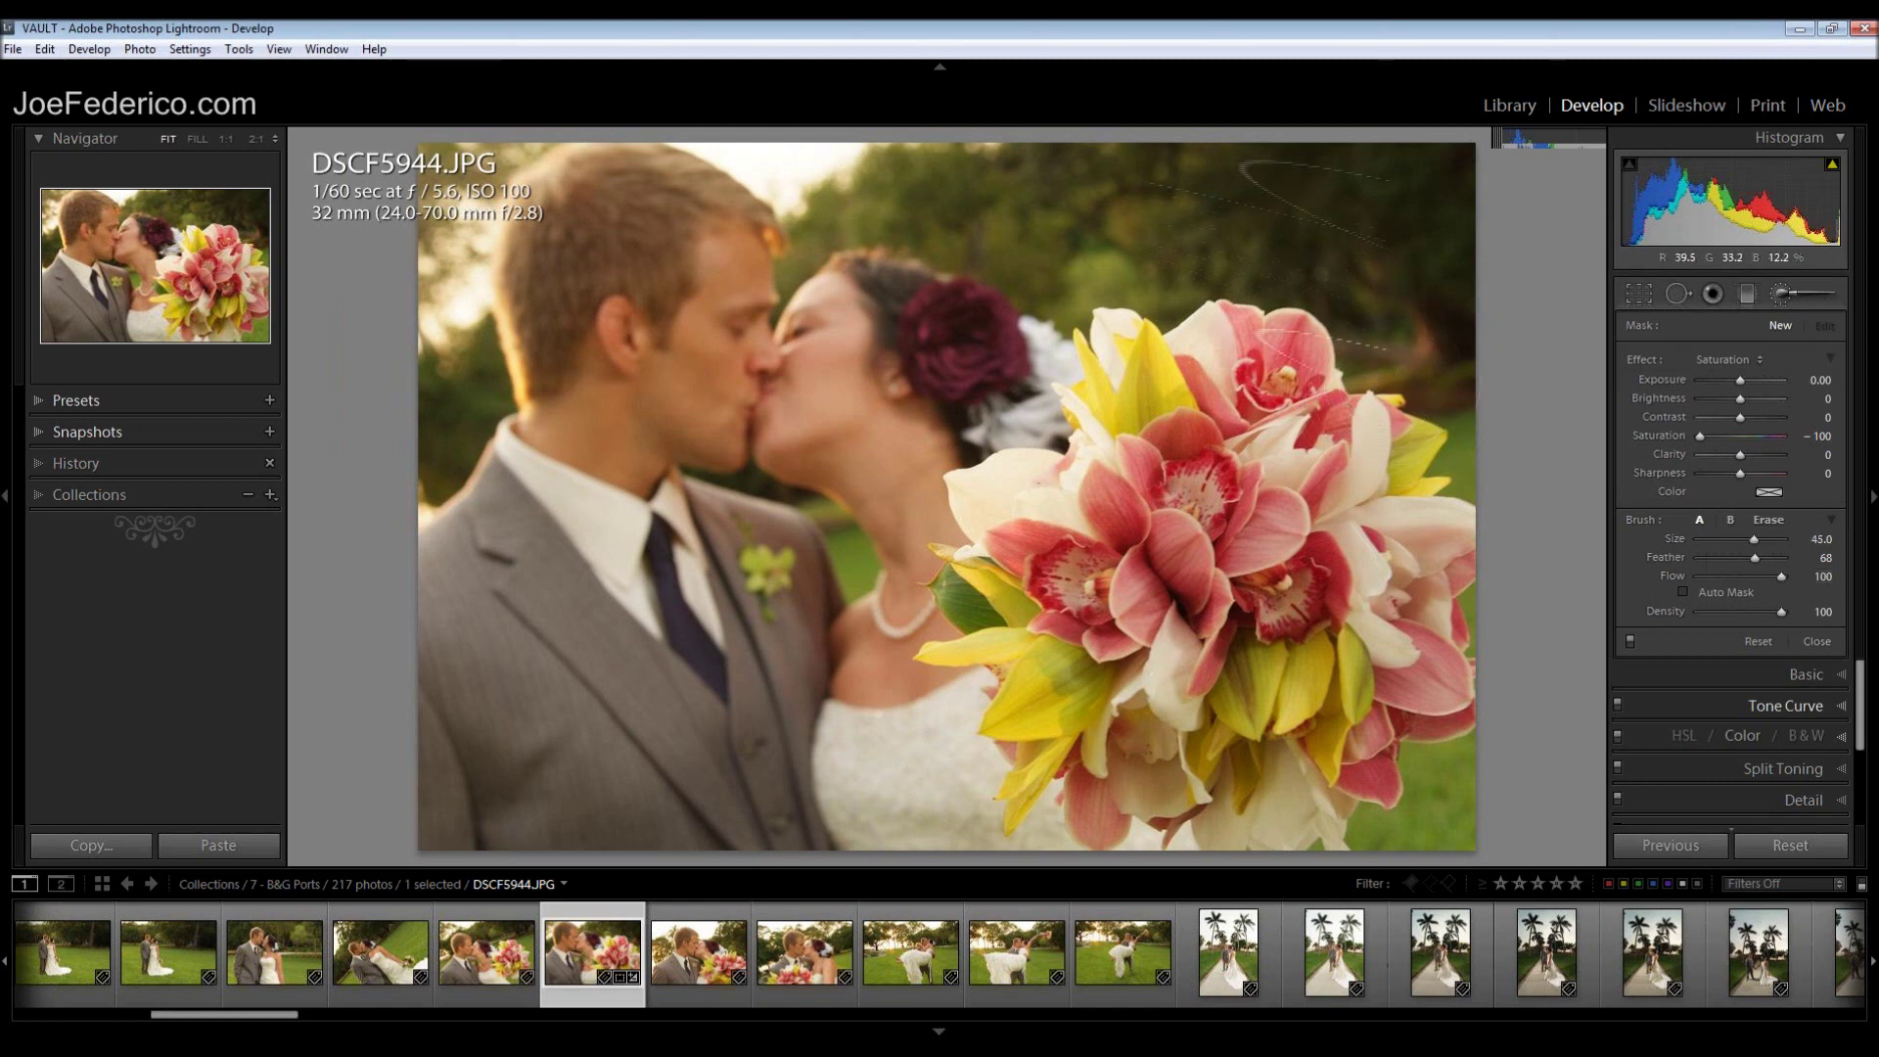
{"action": "mouse_move", "coordinate": [1091, 234]}
{"action": "left_mouse_down"}
{"action": "mouse_move", "coordinate": [411, 186]}
{"action": "mouse_move", "coordinate": [499, 381]}
{"action": "mouse_move", "coordinate": [489, 210]}
{"action": "mouse_move", "coordinate": [676, 430]}
{"action": "mouse_move", "coordinate": [1223, 391]}
{"action": "left_mouse_up"}
{"action": "mouse_move", "coordinate": [1233, 470]}
{"action": "left_mouse_down"}
{"action": "mouse_move", "coordinate": [1194, 542]}
{"action": "mouse_move", "coordinate": [1292, 603]}
{"action": "mouse_move", "coordinate": [1237, 772]}
{"action": "mouse_move", "coordinate": [1336, 762]}
{"action": "mouse_move", "coordinate": [1063, 761]}
{"action": "mouse_move", "coordinate": [783, 626]}
{"action": "left_mouse_up"}
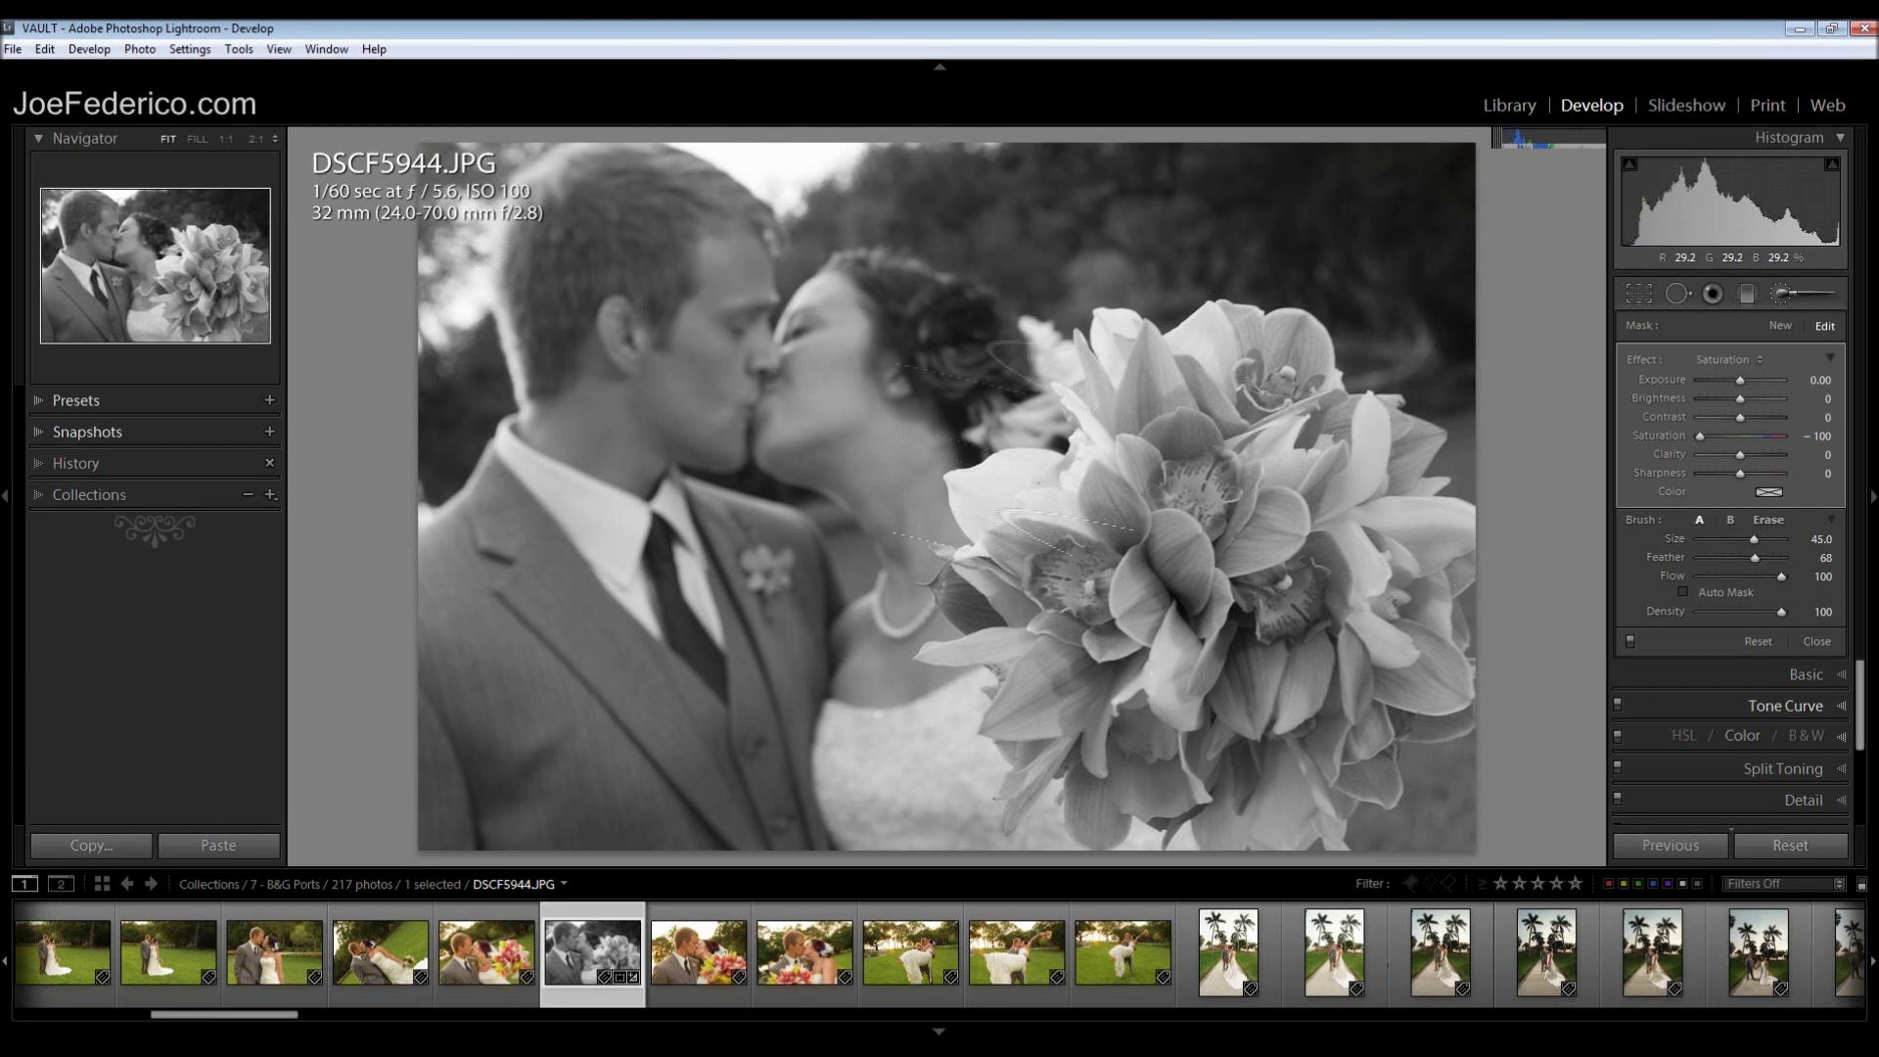
- Erase the mask from the central orchid and the rest of the bouquet to restore their colour
{"action": "key", "text": "alt"}
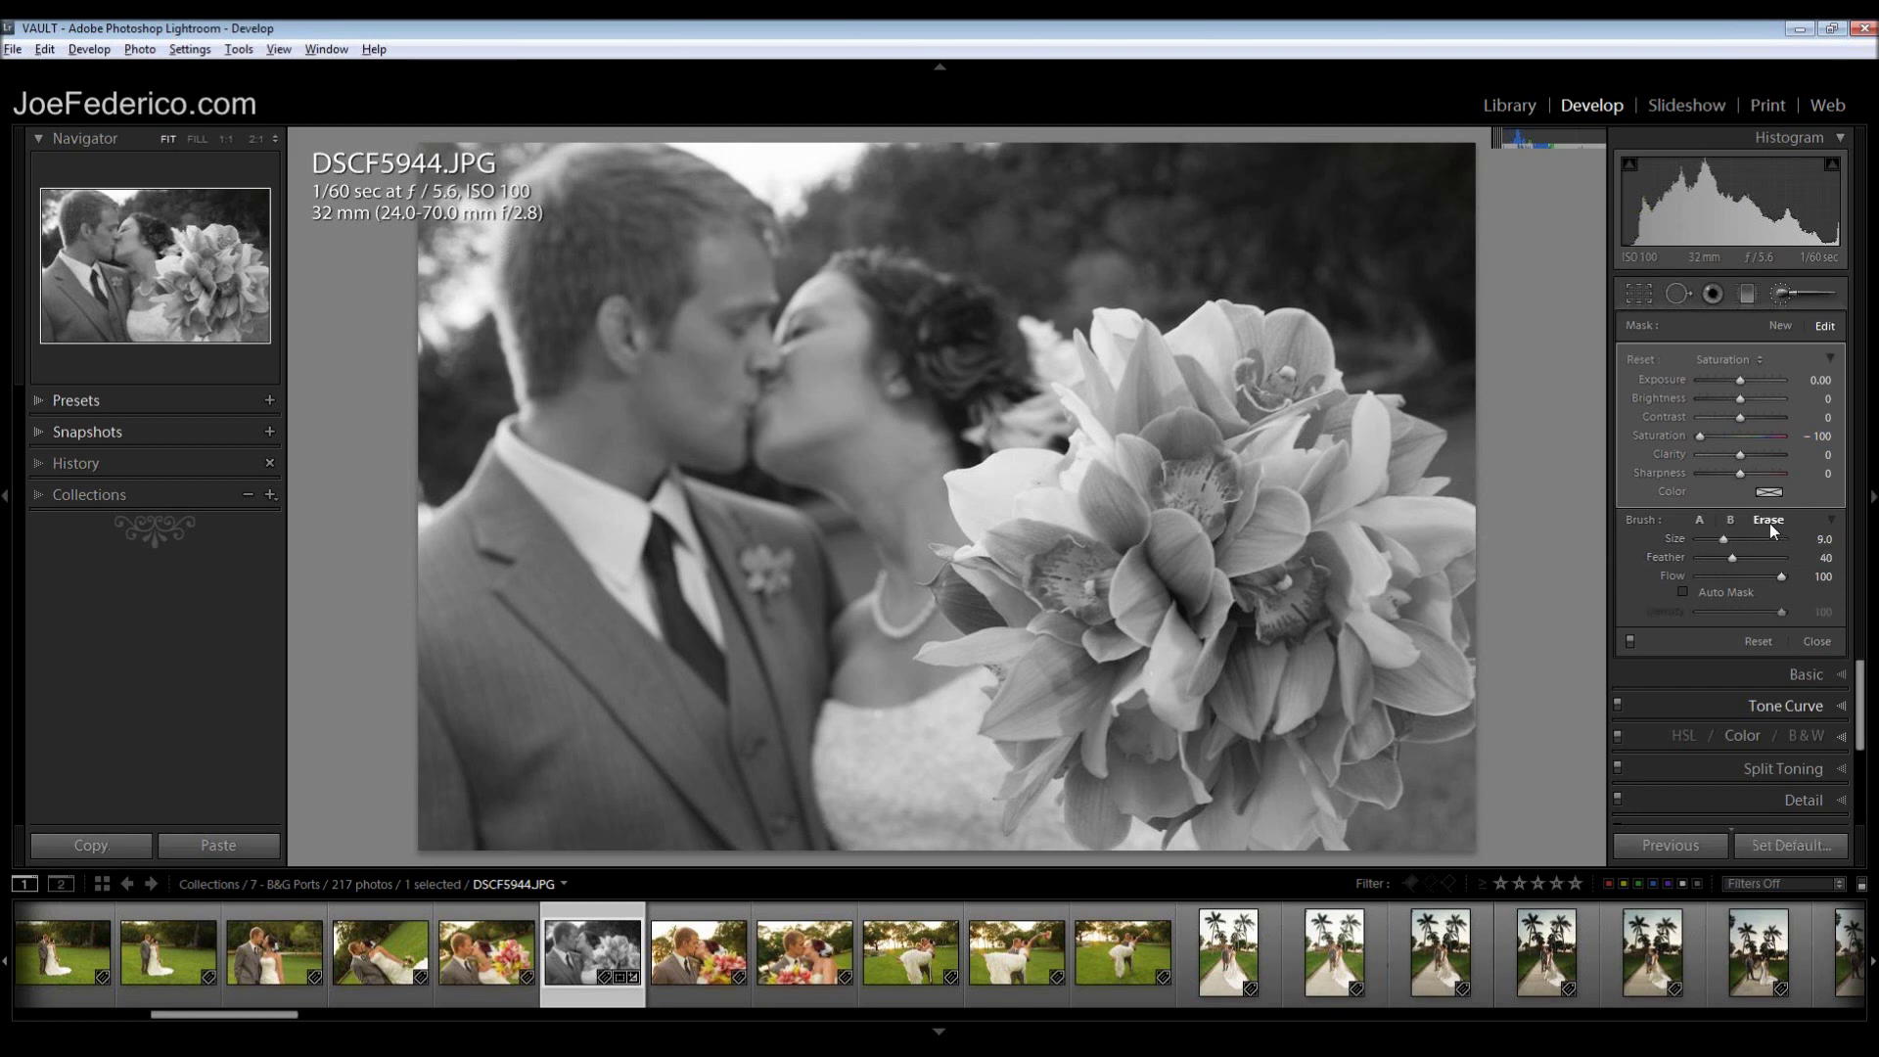
{"action": "key", "text": "alt"}
{"action": "left_click", "coordinate": [1768, 521]}
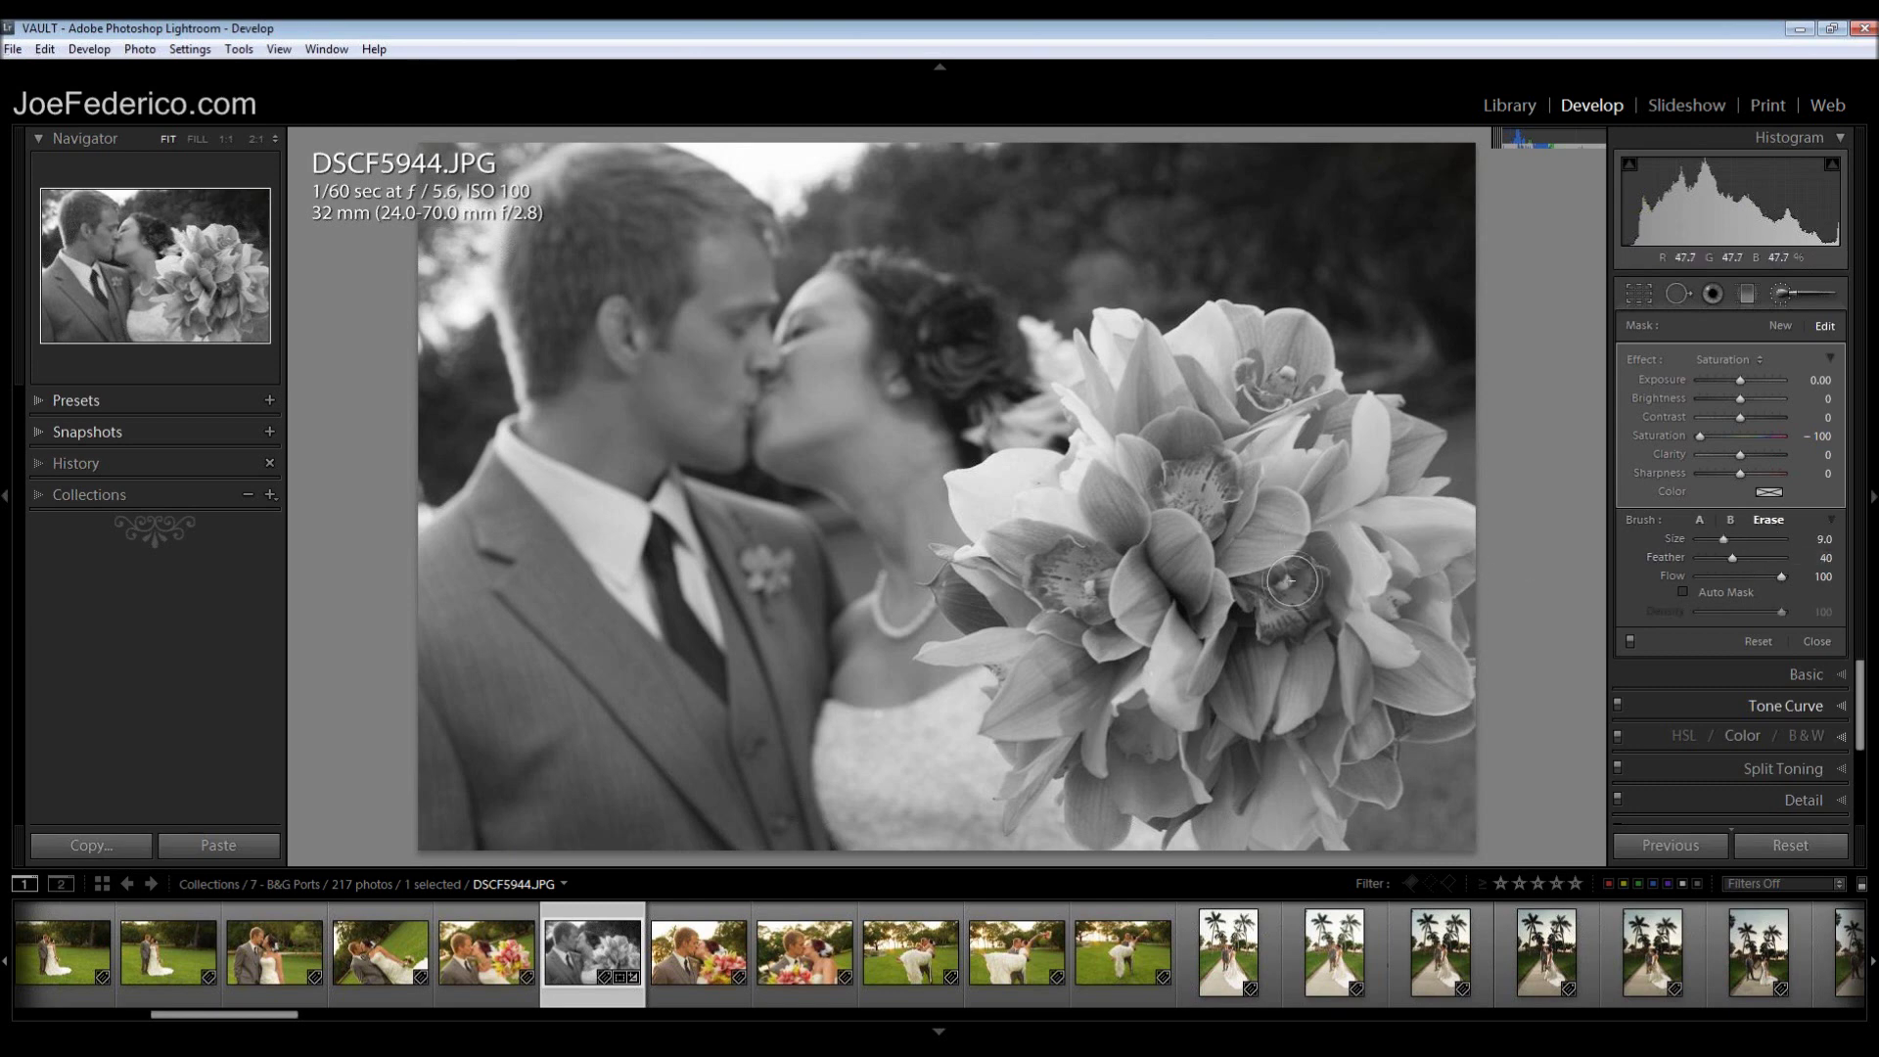
{"action": "left_click", "coordinate": [1700, 522]}
{"action": "key", "text": "alt"}
{"action": "mouse_move", "coordinate": [1263, 507]}
{"action": "left_mouse_down"}
{"action": "mouse_move", "coordinate": [1222, 524]}
{"action": "mouse_move", "coordinate": [1293, 506]}
{"action": "mouse_move", "coordinate": [1196, 591]}
{"action": "mouse_move", "coordinate": [1230, 543]}
{"action": "mouse_move", "coordinate": [1182, 483]}
{"action": "mouse_move", "coordinate": [1151, 481]}
{"action": "mouse_move", "coordinate": [1160, 370]}
{"action": "mouse_move", "coordinate": [1216, 369]}
{"action": "mouse_move", "coordinate": [1229, 343]}
{"action": "mouse_move", "coordinate": [1276, 345]}
{"action": "mouse_move", "coordinate": [1282, 371]}
{"action": "mouse_move", "coordinate": [1226, 367]}
{"action": "mouse_move", "coordinate": [1316, 396]}
{"action": "mouse_move", "coordinate": [1386, 450]}
{"action": "mouse_move", "coordinate": [1385, 505]}
{"action": "mouse_move", "coordinate": [1442, 551]}
{"action": "mouse_move", "coordinate": [1433, 701]}
{"action": "mouse_move", "coordinate": [1366, 716]}
{"action": "mouse_move", "coordinate": [1371, 776]}
{"action": "mouse_move", "coordinate": [1325, 763]}
{"action": "mouse_move", "coordinate": [1323, 785]}
{"action": "mouse_move", "coordinate": [1251, 831]}
{"action": "mouse_move", "coordinate": [1190, 785]}
{"action": "mouse_move", "coordinate": [1144, 780]}
{"action": "mouse_move", "coordinate": [1091, 818]}
{"action": "mouse_move", "coordinate": [1104, 767]}
{"action": "mouse_move", "coordinate": [1086, 747]}
{"action": "mouse_move", "coordinate": [1007, 723]}
{"action": "mouse_move", "coordinate": [1032, 649]}
{"action": "mouse_move", "coordinate": [978, 589]}
{"action": "mouse_move", "coordinate": [994, 507]}
{"action": "mouse_move", "coordinate": [1102, 483]}
{"action": "mouse_move", "coordinate": [1129, 381]}
{"action": "mouse_move", "coordinate": [1210, 376]}
{"action": "left_mouse_up"}
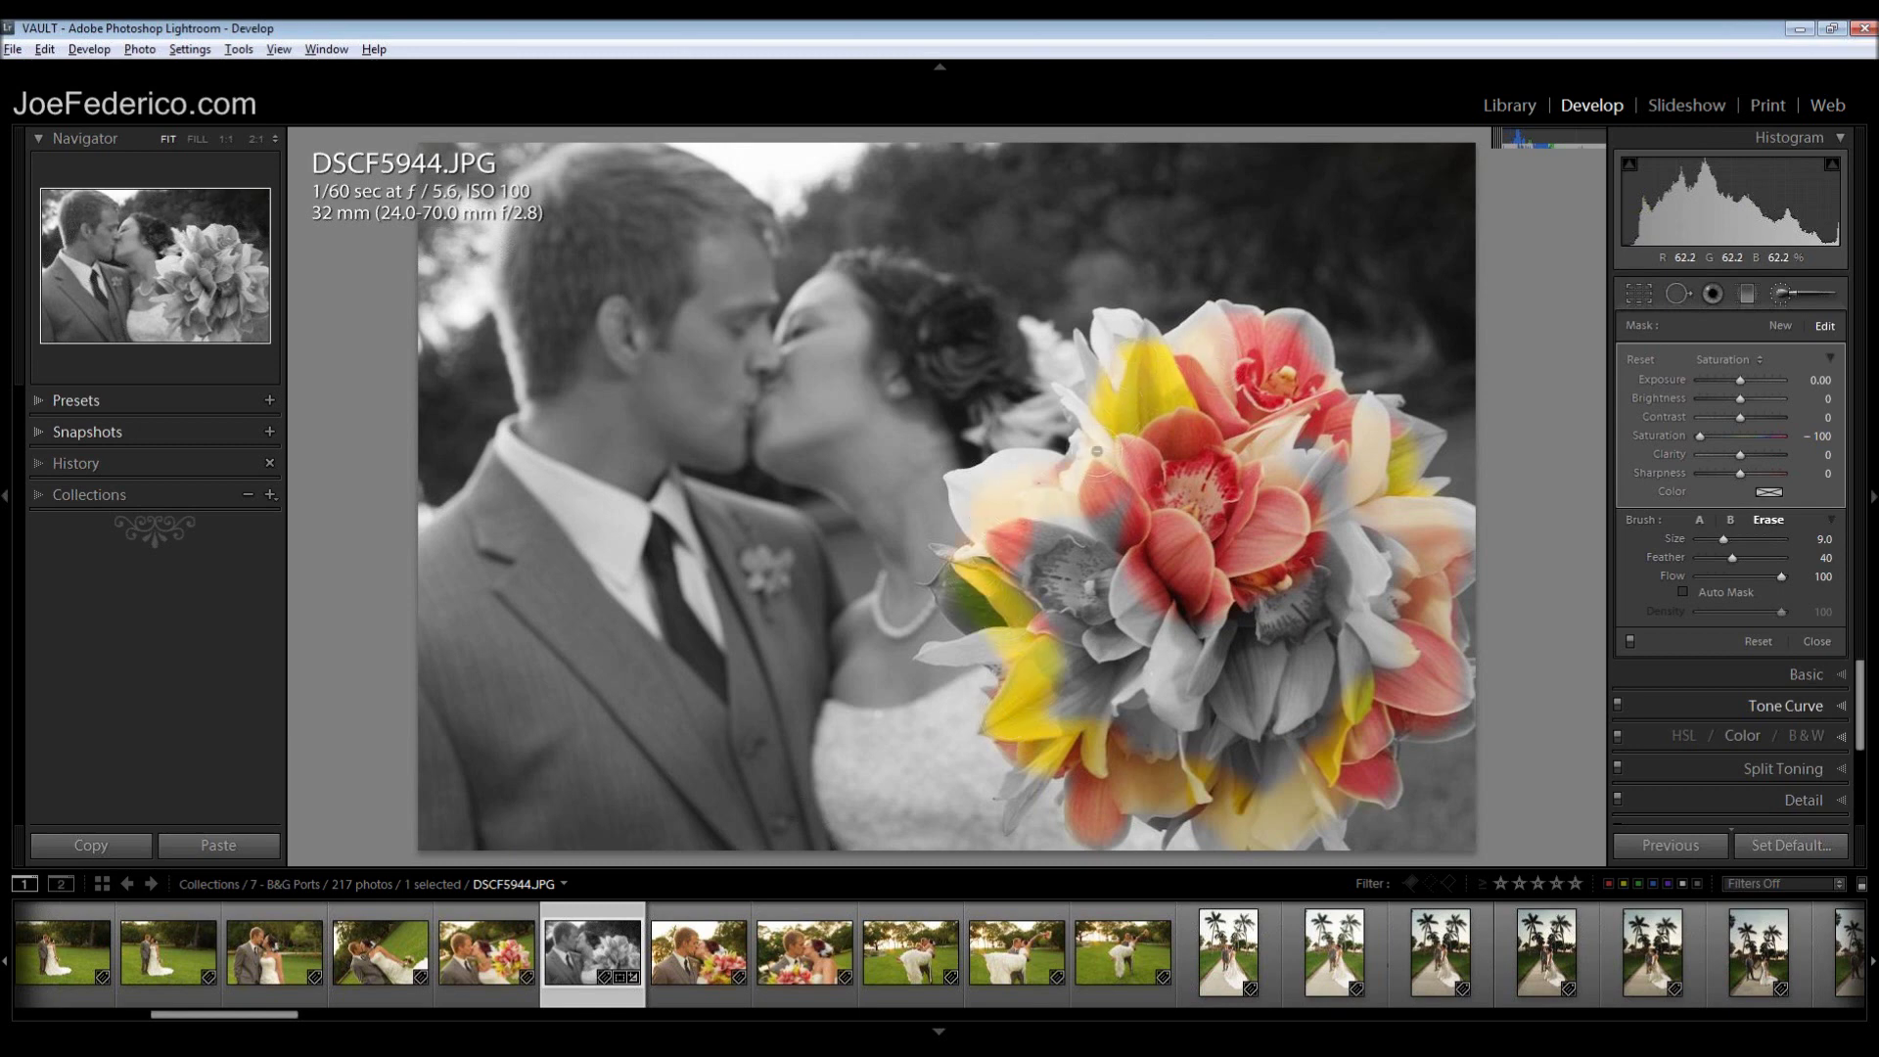
{"action": "mouse_move", "coordinate": [1097, 452]}
{"action": "left_mouse_down"}
{"action": "mouse_move", "coordinate": [1023, 612]}
{"action": "mouse_move", "coordinate": [1189, 451]}
{"action": "mouse_move", "coordinate": [1270, 458]}
{"action": "mouse_move", "coordinate": [1305, 530]}
{"action": "mouse_move", "coordinate": [1303, 466]}
{"action": "mouse_move", "coordinate": [1339, 523]}
{"action": "mouse_move", "coordinate": [1336, 667]}
{"action": "mouse_move", "coordinate": [1263, 762]}
{"action": "mouse_move", "coordinate": [1134, 715]}
{"action": "mouse_move", "coordinate": [1050, 658]}
{"action": "mouse_move", "coordinate": [1127, 585]}
{"action": "mouse_move", "coordinate": [1175, 690]}
{"action": "mouse_move", "coordinate": [1314, 664]}
{"action": "mouse_move", "coordinate": [1272, 675]}
{"action": "left_mouse_up"}
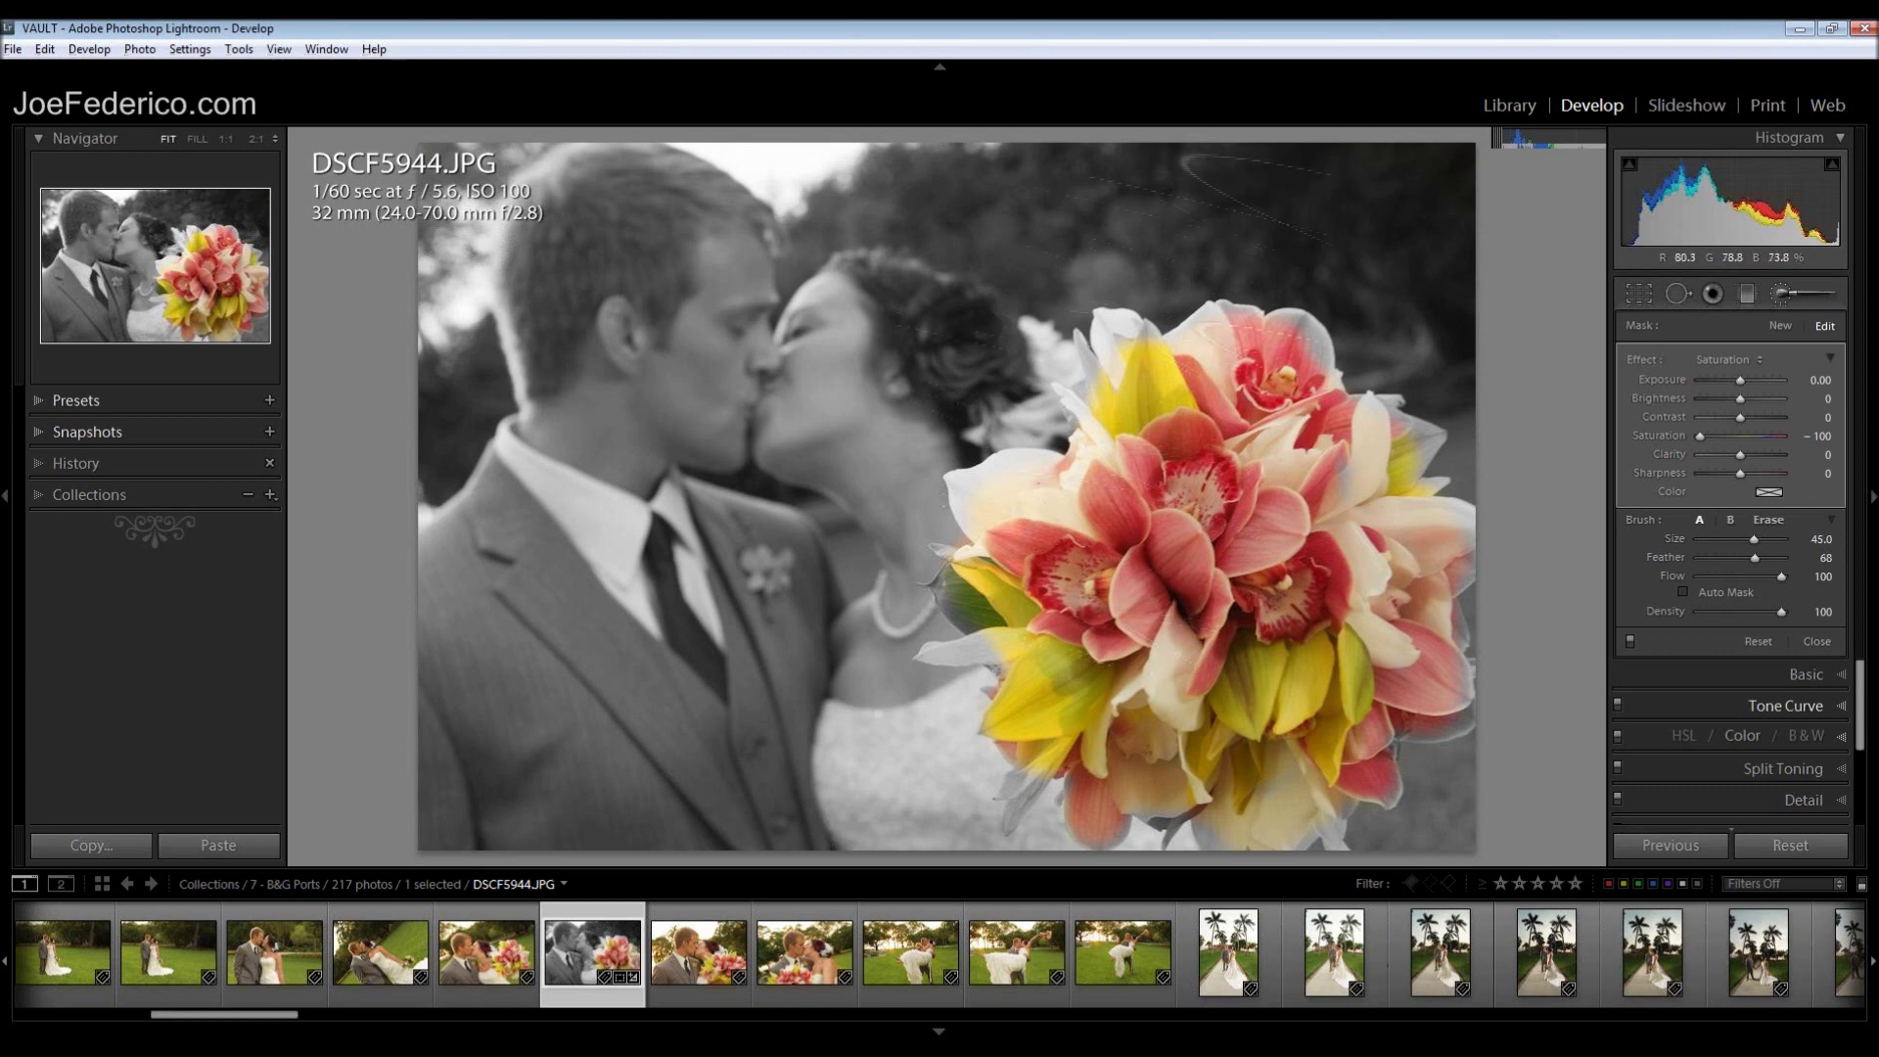
- Shrink the brush and zoom the Navigator to 1:1, centred on the bouquet
{"action": "scroll", "coordinate": [1189, 386], "scroll_direction": "down", "scroll_amount": 2}
{"action": "scroll", "coordinate": [1179, 291], "scroll_direction": "down", "scroll_amount": 4}
{"action": "left_click", "coordinate": [197, 139]}
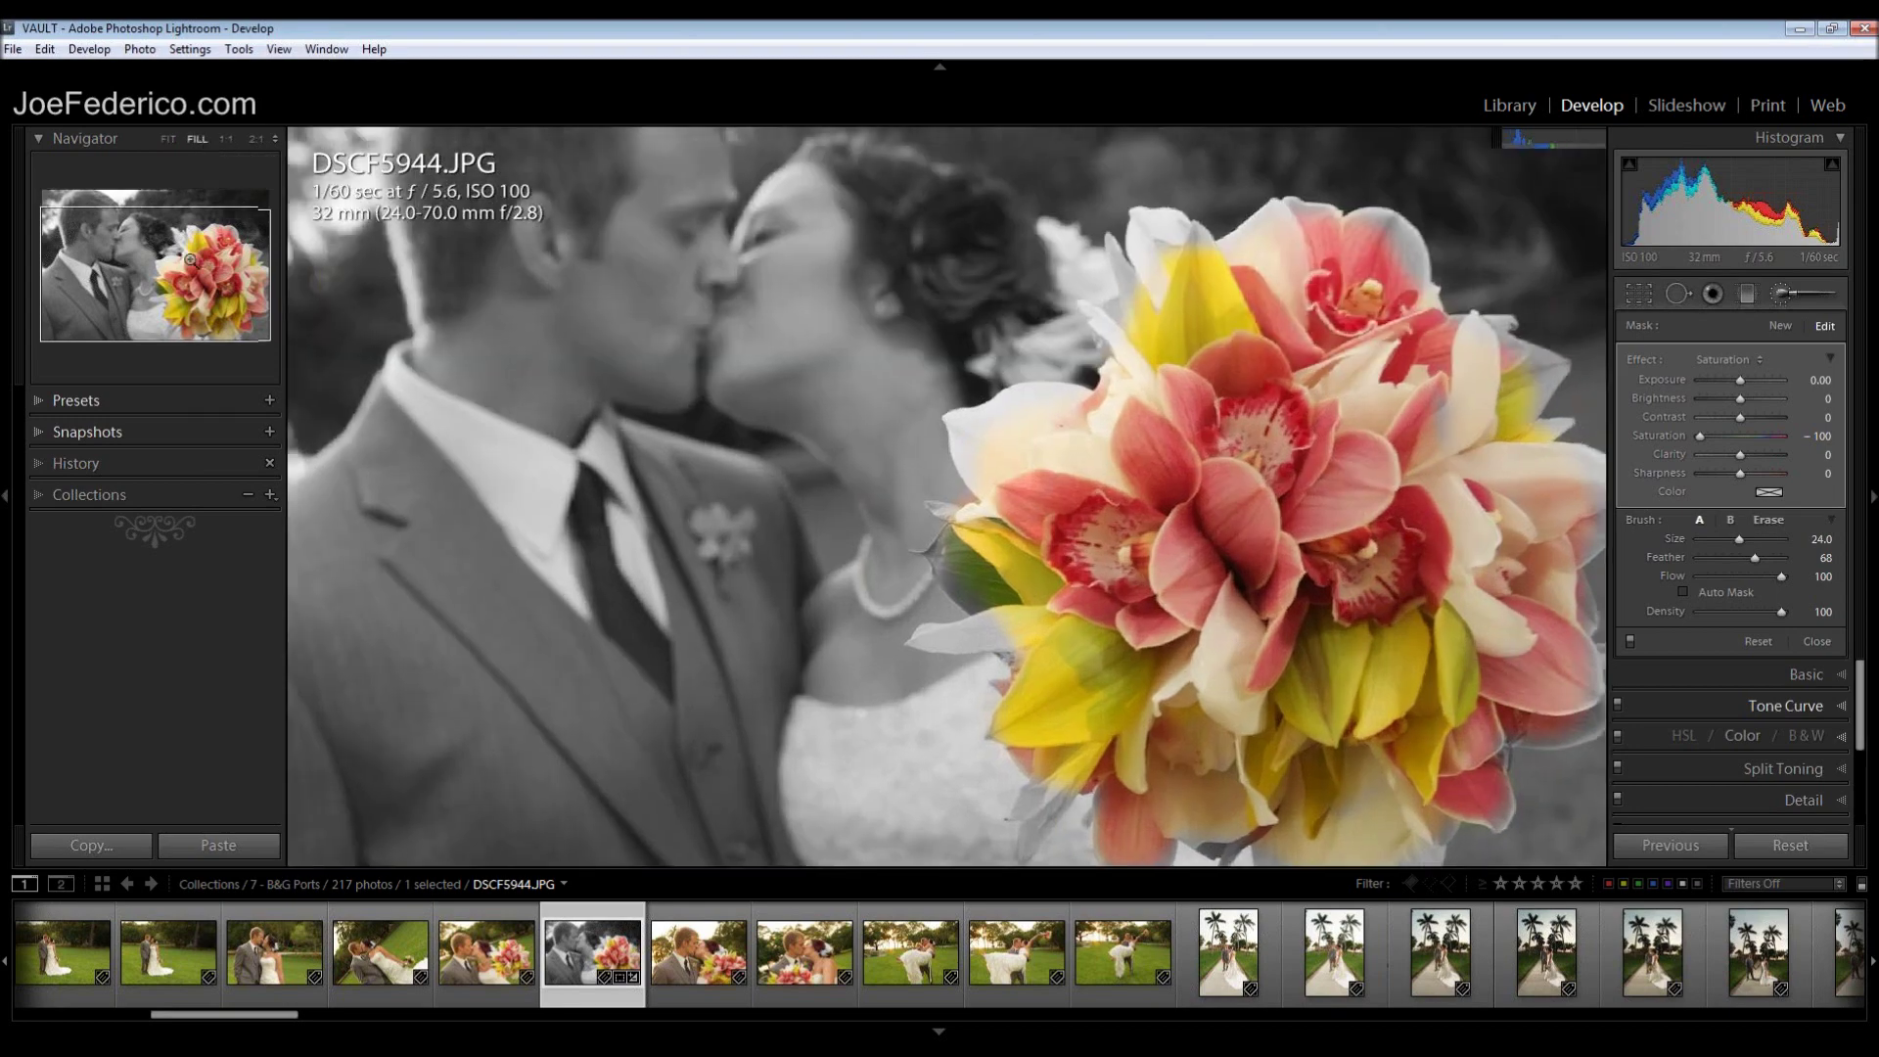
{"action": "left_click", "coordinate": [225, 139]}
{"action": "left_click_drag", "start_coordinate": [111, 270], "coordinate": [225, 256]}
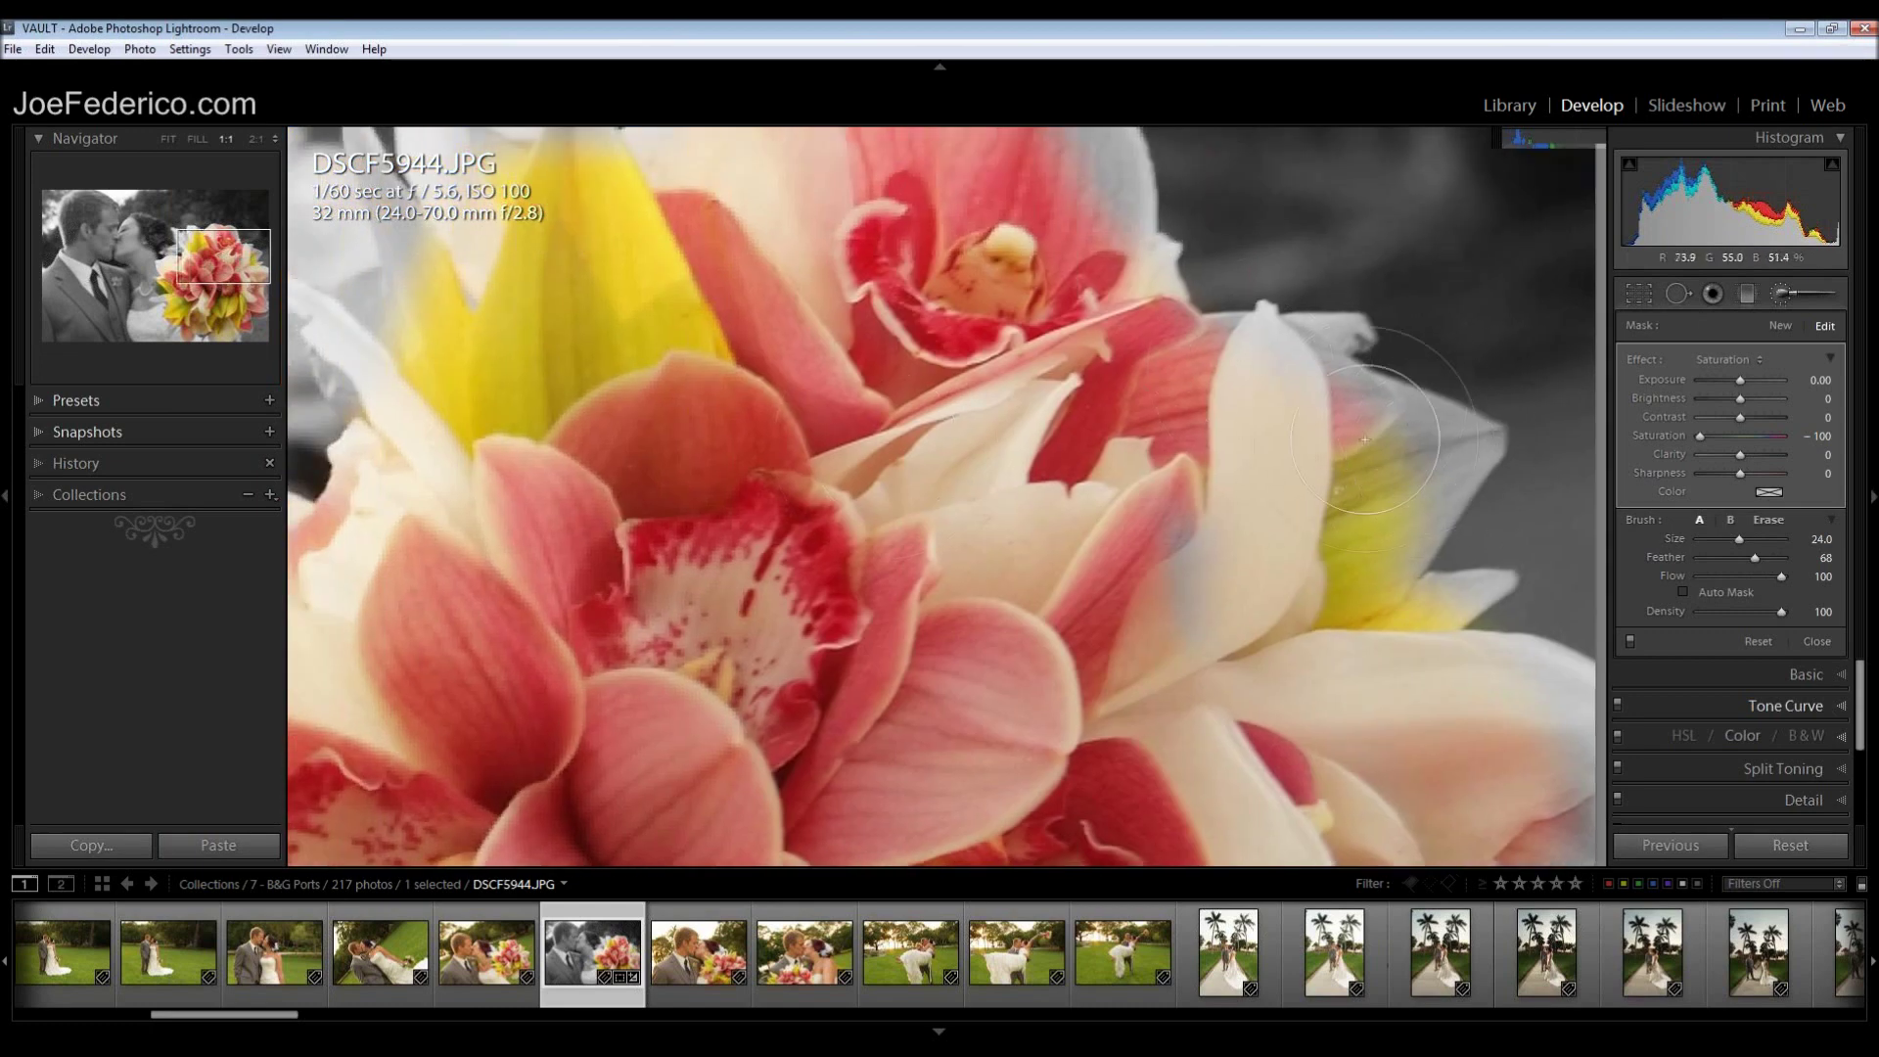
- Paint over the centre-right petals, then erase the leftover grey back to full colour
{"action": "mouse_move", "coordinate": [1414, 460]}
{"action": "left_mouse_down"}
{"action": "mouse_move", "coordinate": [1202, 536]}
{"action": "mouse_move", "coordinate": [1236, 657]}
{"action": "mouse_move", "coordinate": [1213, 614]}
{"action": "mouse_move", "coordinate": [1113, 652]}
{"action": "left_mouse_up"}
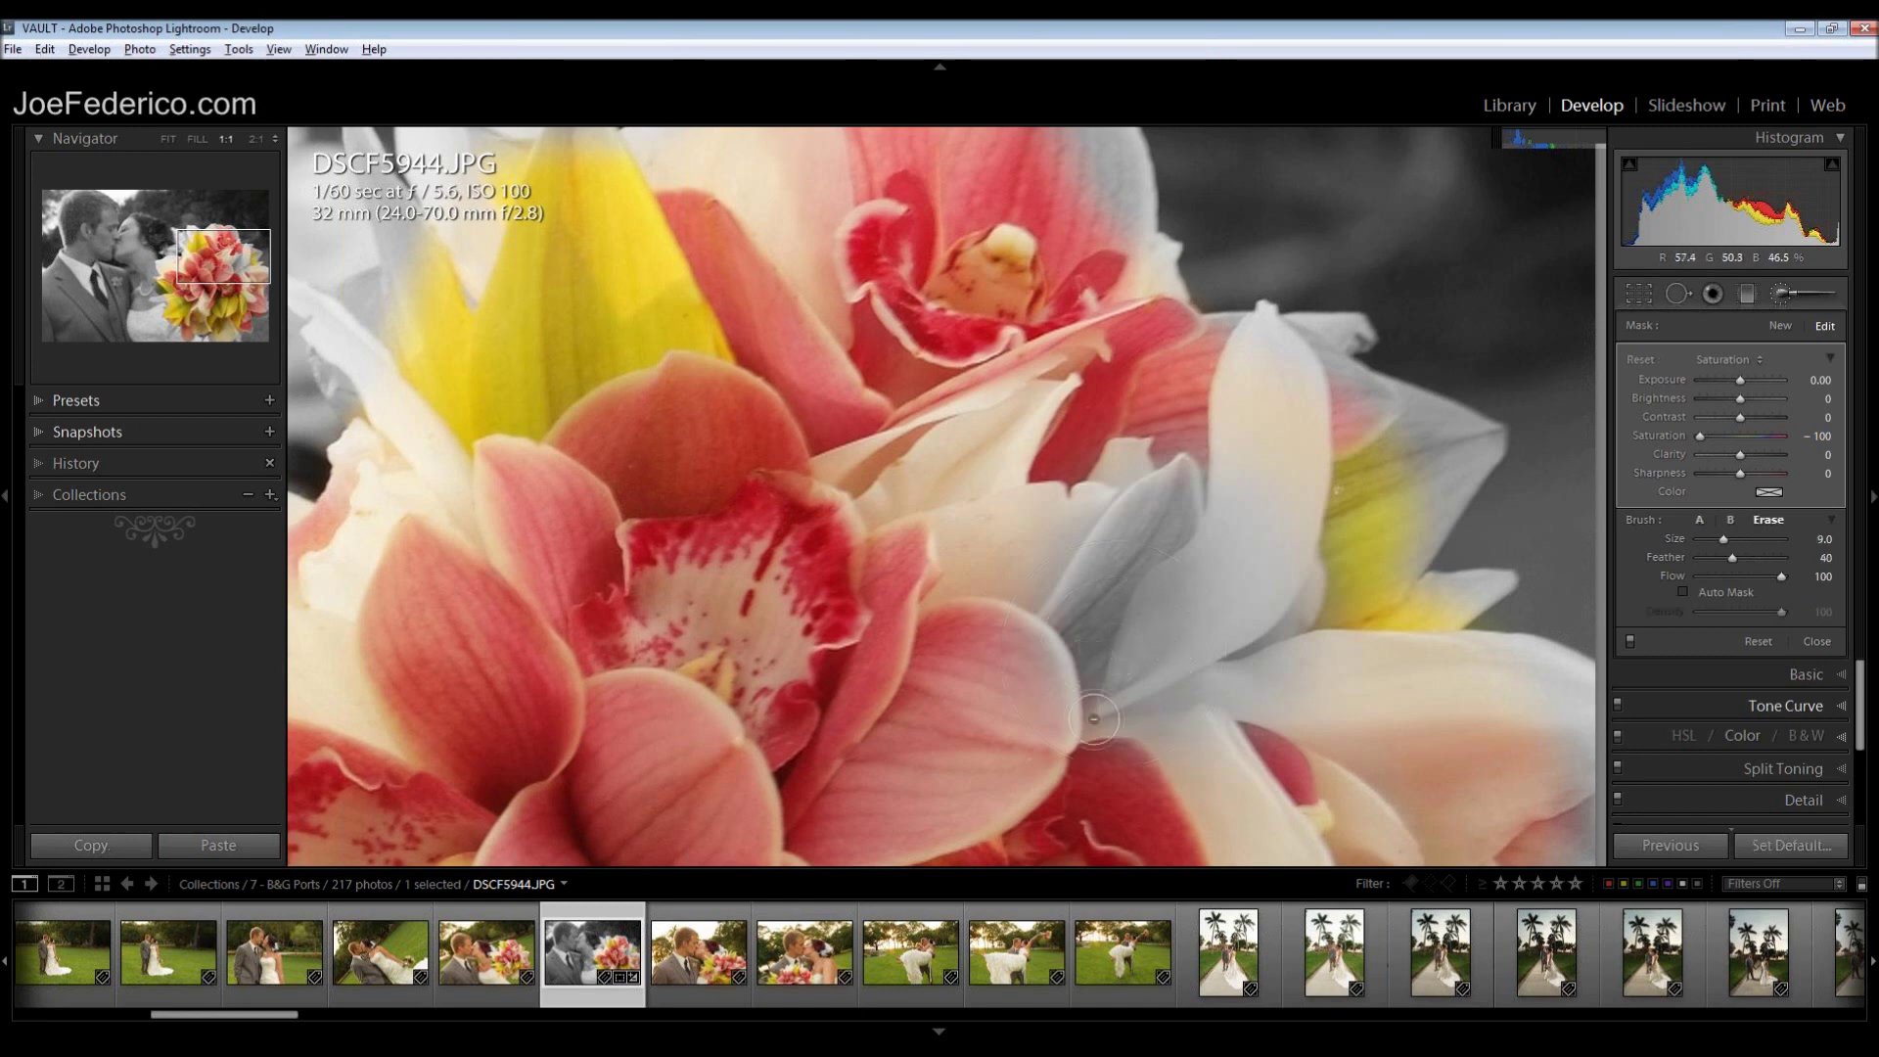
{"action": "key", "text": "alt"}
{"action": "mouse_move", "coordinate": [1204, 686]}
{"action": "left_mouse_down"}
{"action": "mouse_move", "coordinate": [1157, 614]}
{"action": "mouse_move", "coordinate": [1205, 511]}
{"action": "mouse_move", "coordinate": [1173, 542]}
{"action": "mouse_move", "coordinate": [1186, 567]}
{"action": "mouse_move", "coordinate": [1153, 622]}
{"action": "mouse_move", "coordinate": [1085, 610]}
{"action": "mouse_move", "coordinate": [1216, 501]}
{"action": "left_mouse_up"}
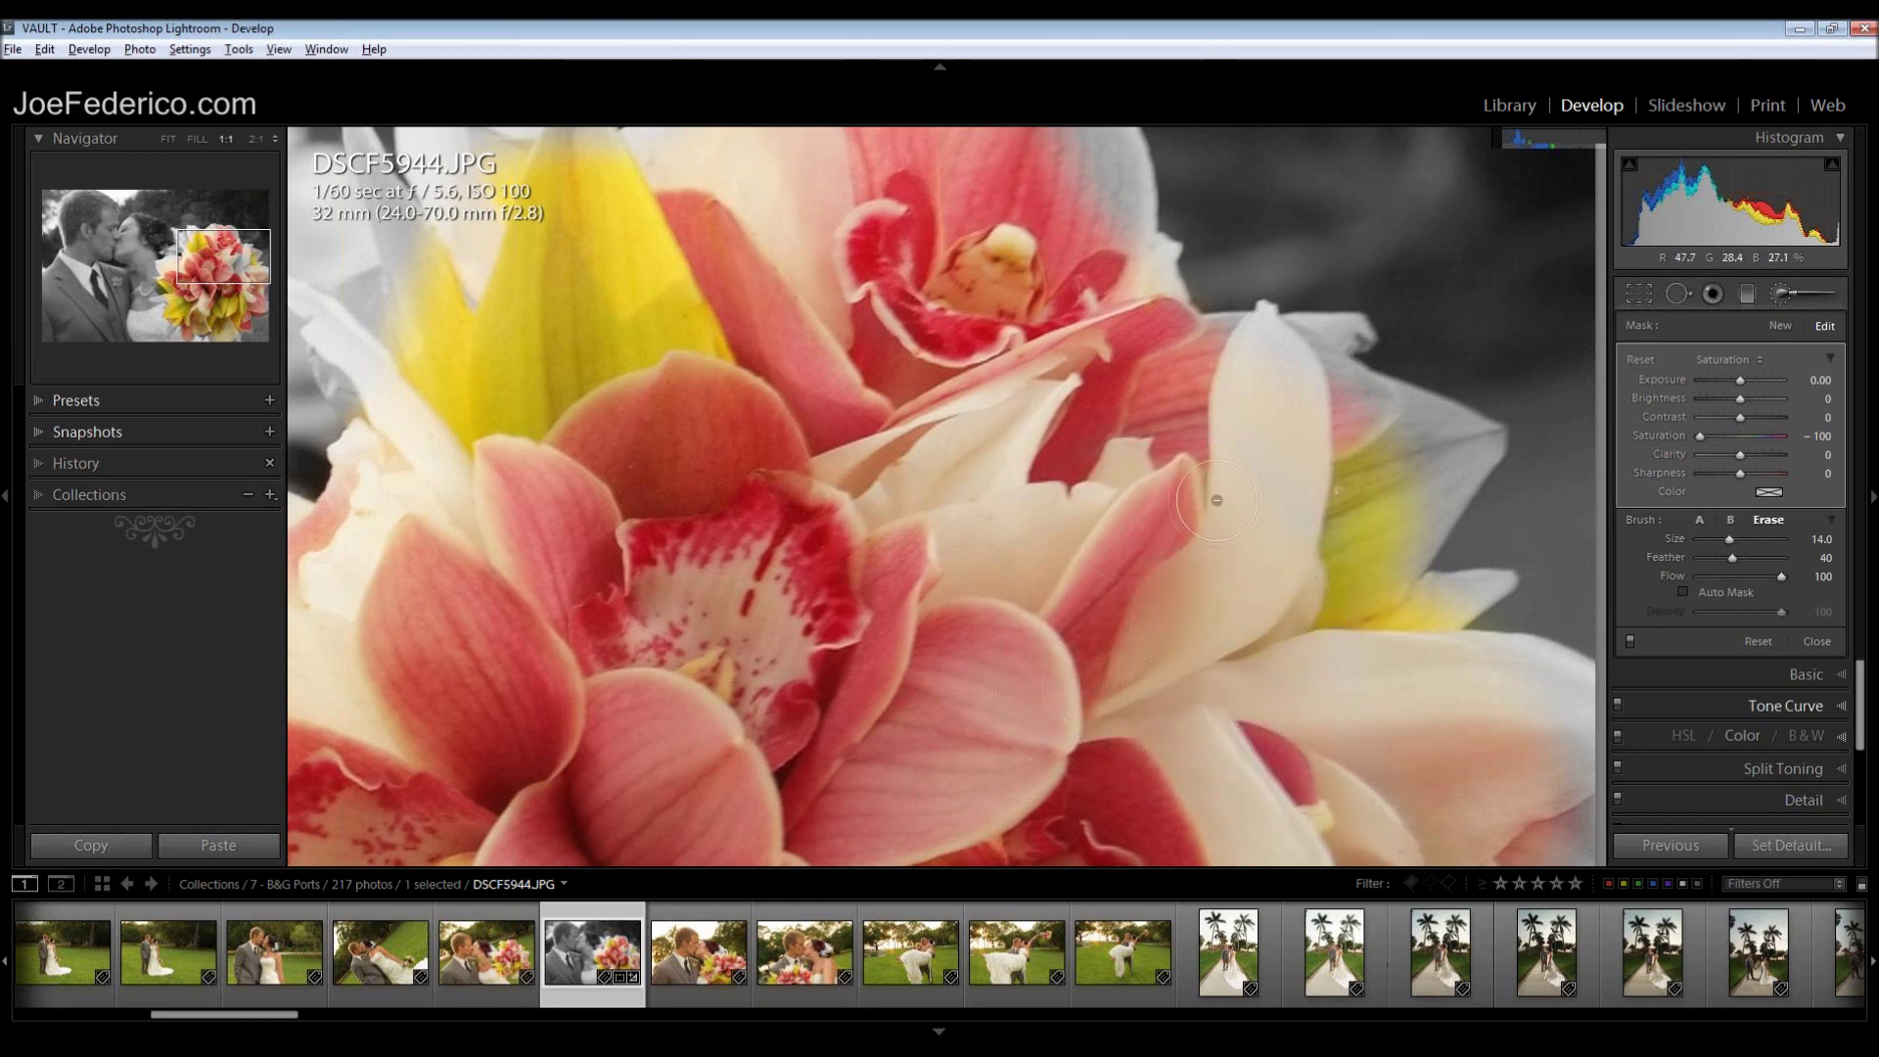
- Turn on Auto Mask and erase grey from the yellow petal, undoing a bad stroke
{"action": "left_click", "coordinate": [1683, 591]}
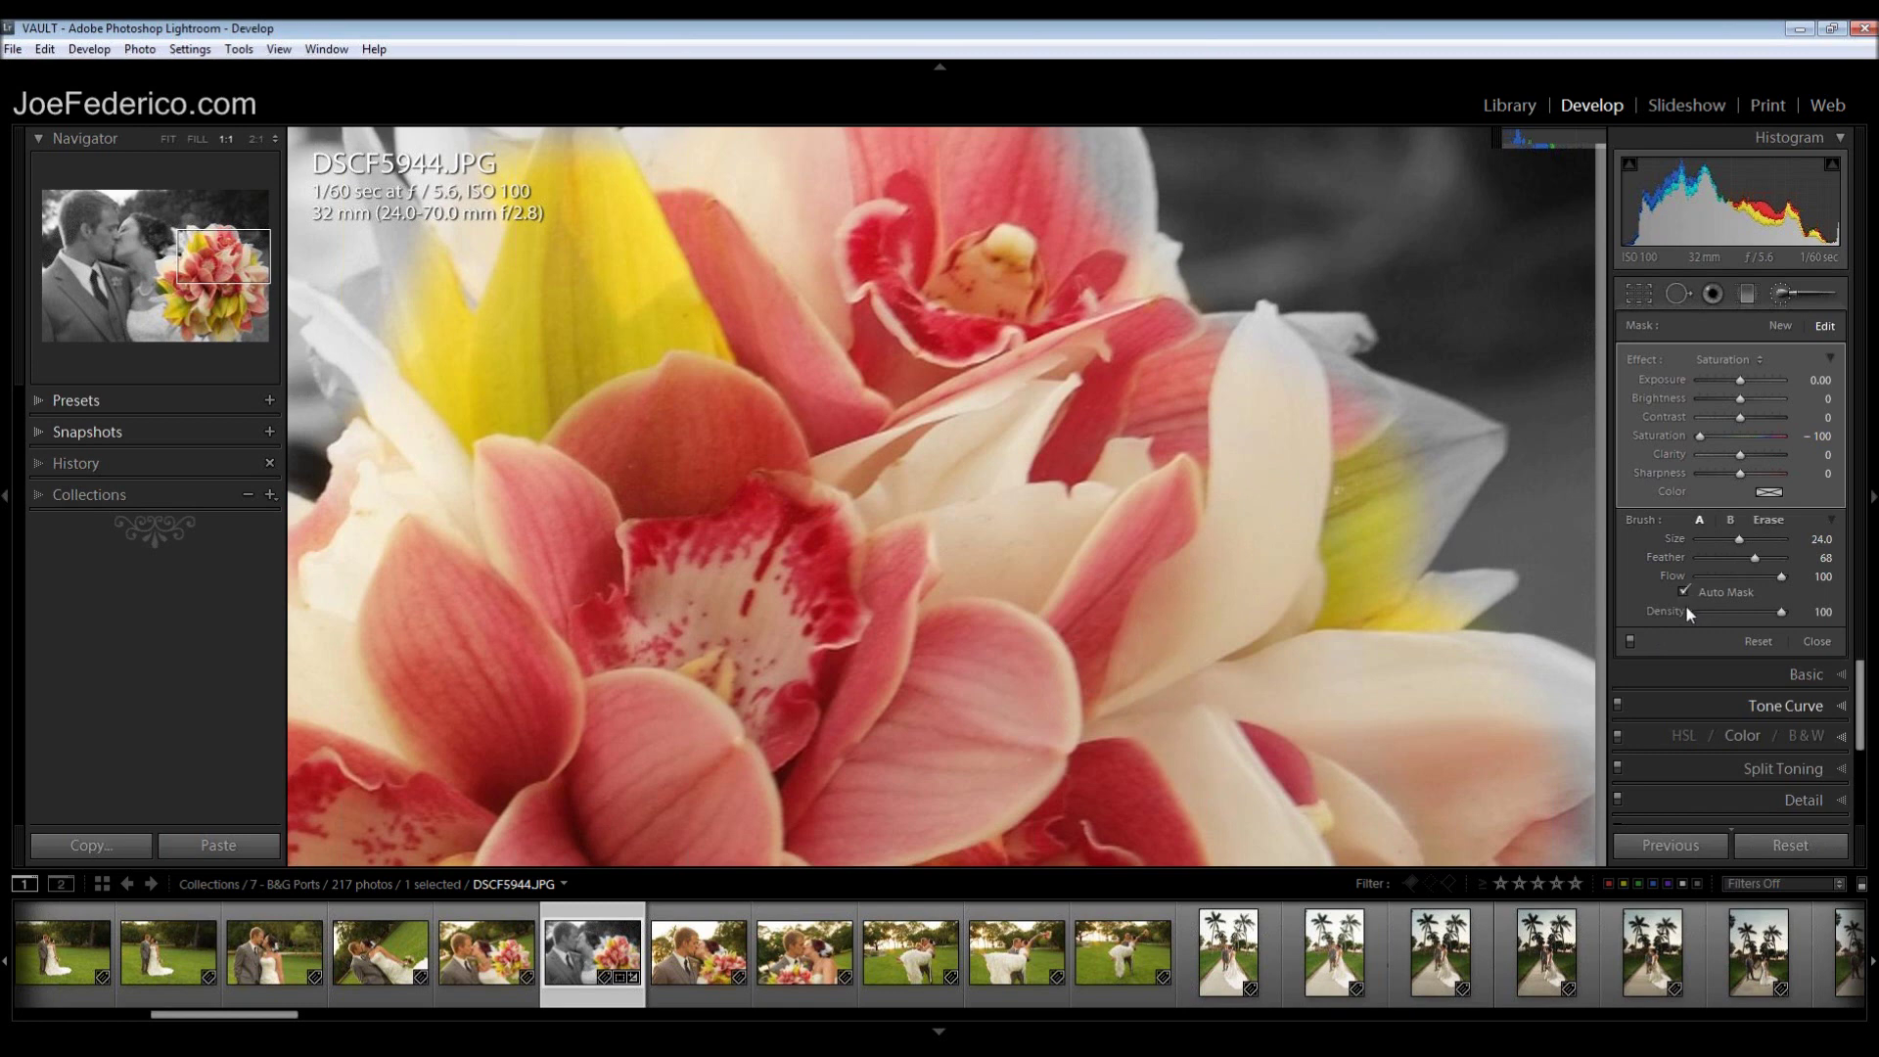
{"action": "key", "text": "alt"}
{"action": "scroll", "coordinate": [1396, 462], "scroll_direction": "down", "scroll_amount": 2}
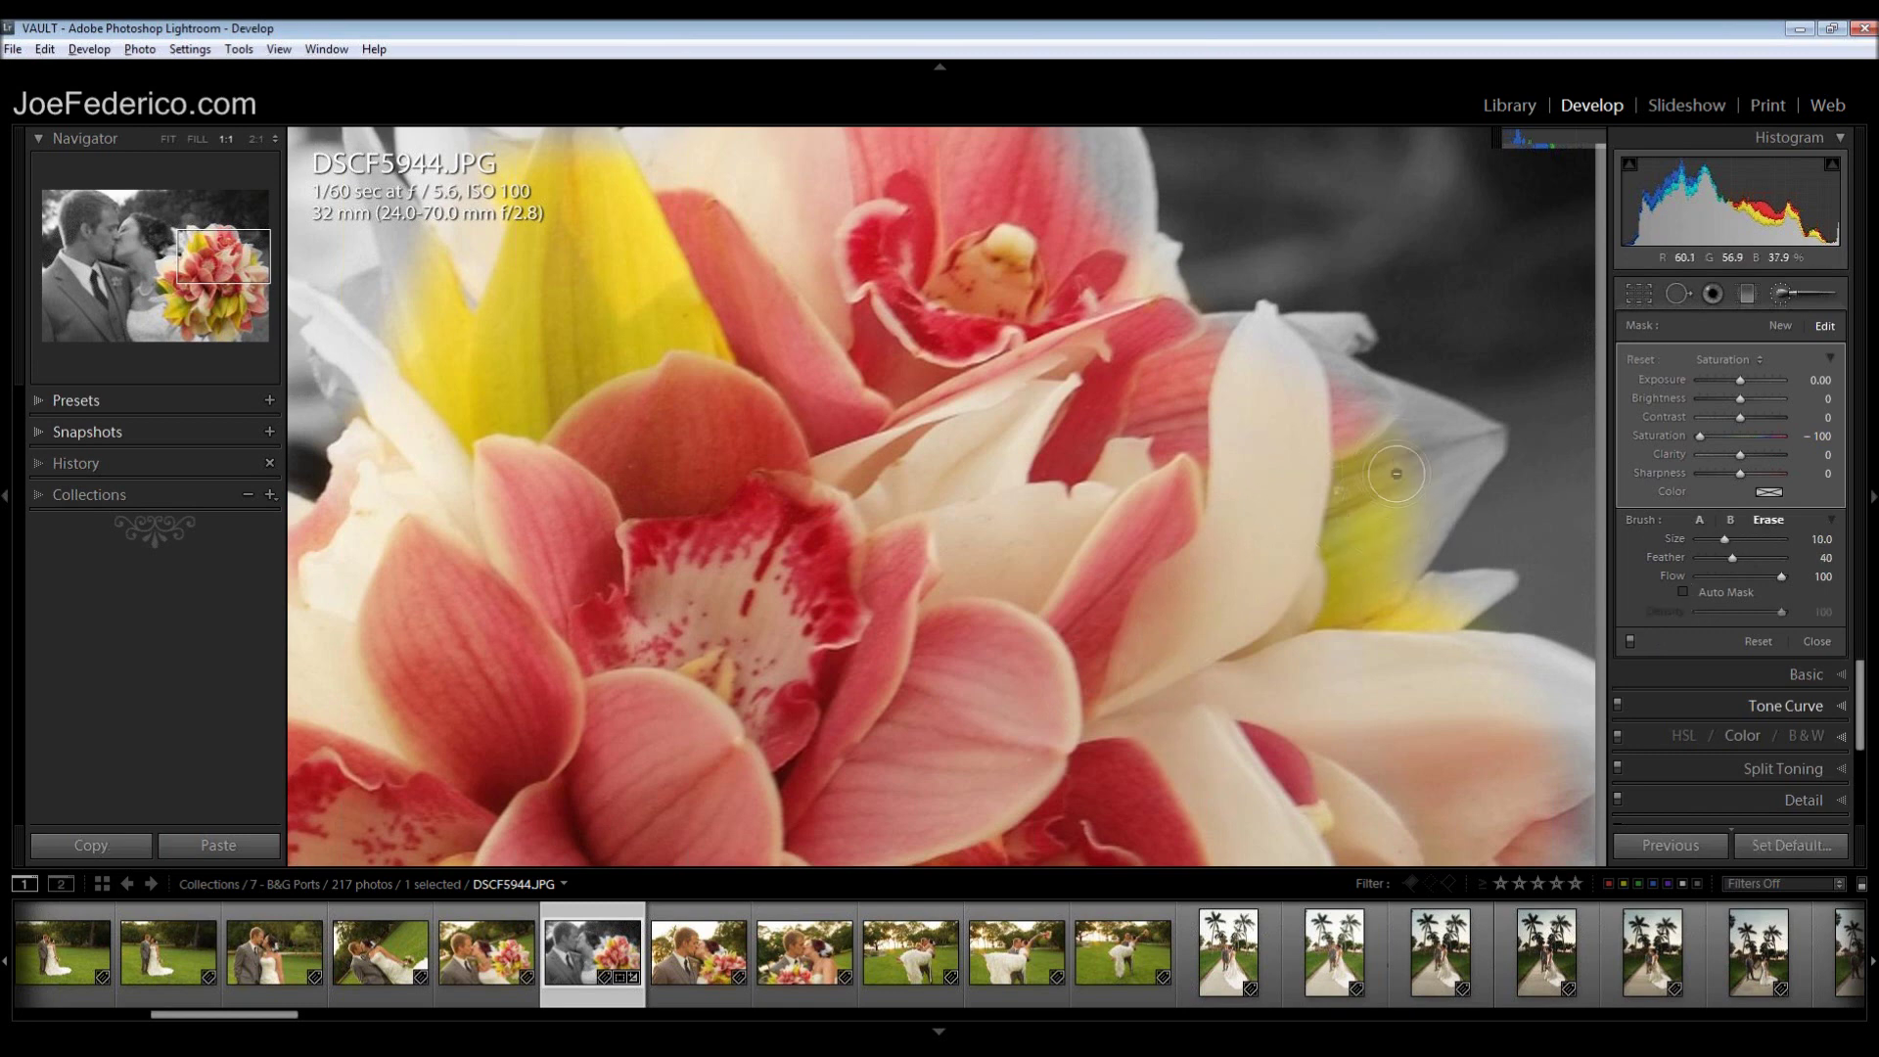
{"action": "mouse_move", "coordinate": [1397, 462]}
{"action": "left_mouse_down"}
{"action": "mouse_move", "coordinate": [1345, 528]}
{"action": "mouse_move", "coordinate": [1398, 474]}
{"action": "mouse_move", "coordinate": [1392, 441]}
{"action": "mouse_move", "coordinate": [1439, 438]}
{"action": "mouse_move", "coordinate": [1342, 392]}
{"action": "mouse_move", "coordinate": [1484, 445]}
{"action": "mouse_move", "coordinate": [1414, 523]}
{"action": "left_mouse_up"}
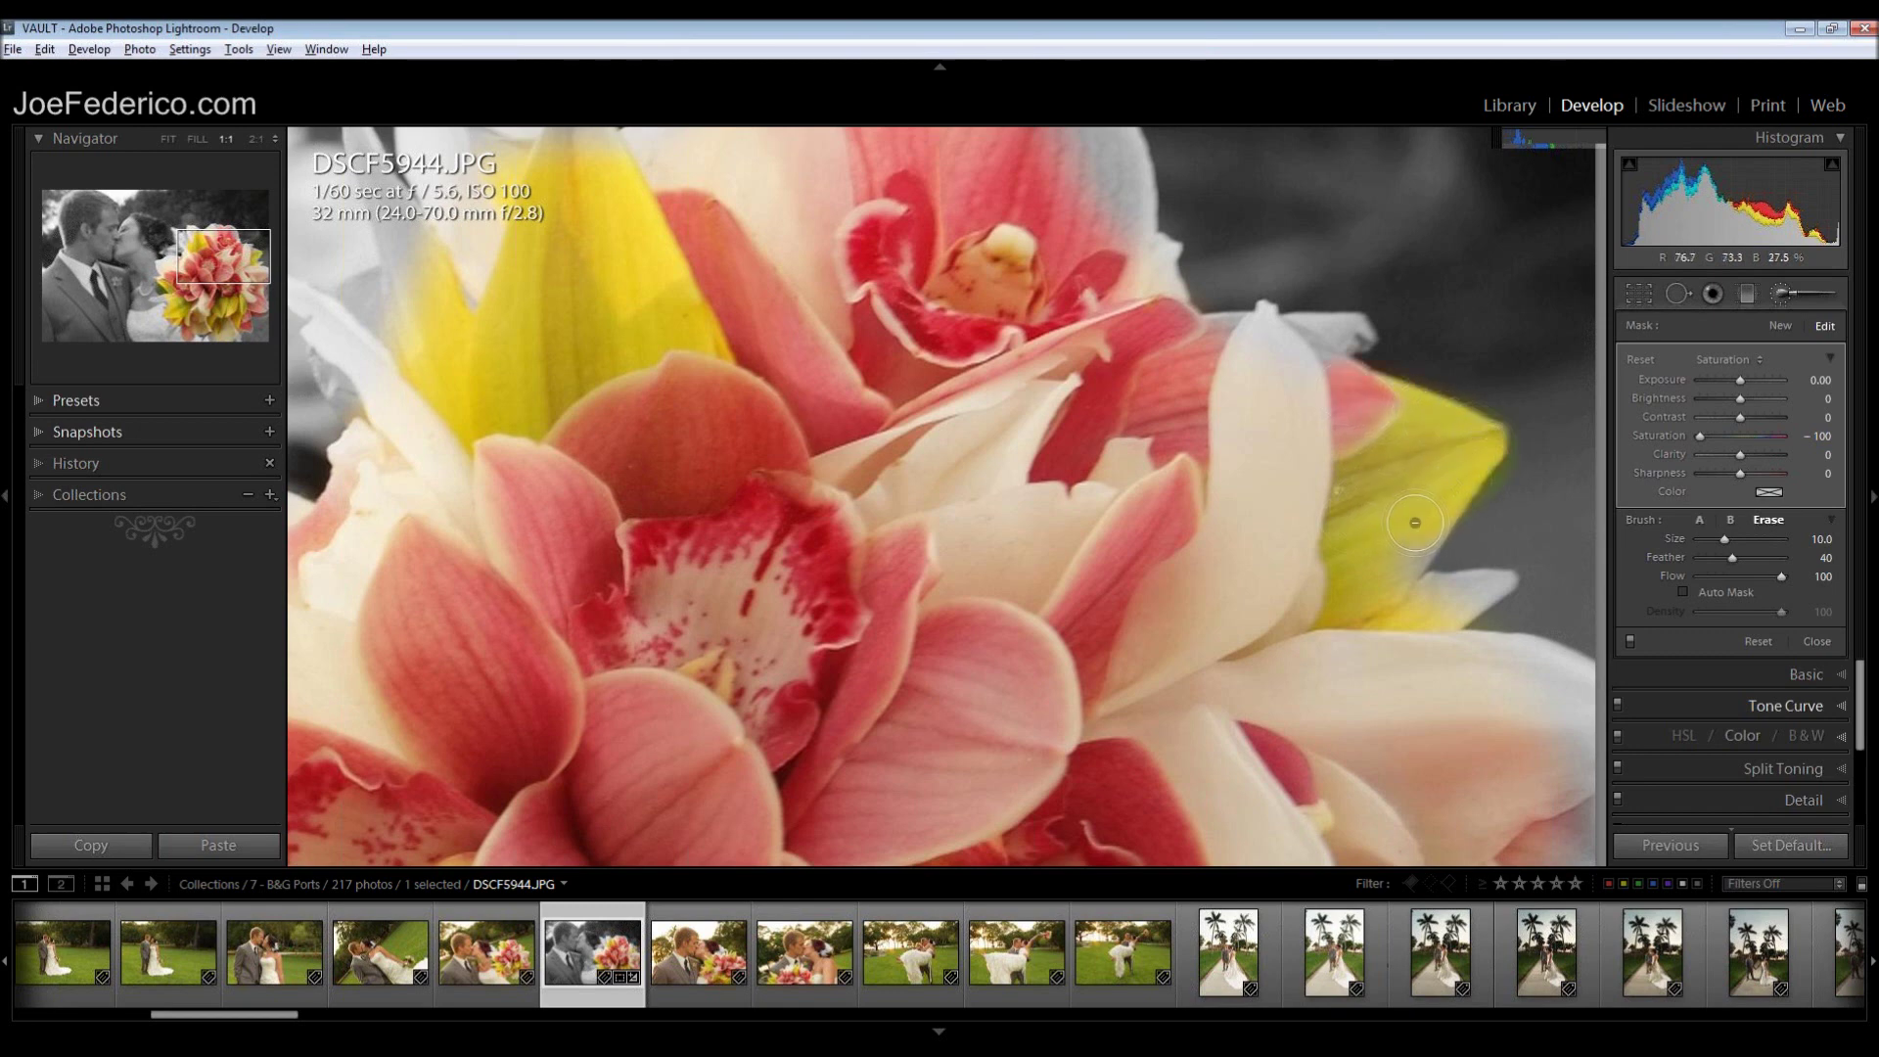
{"action": "left_click", "coordinate": [1699, 593]}
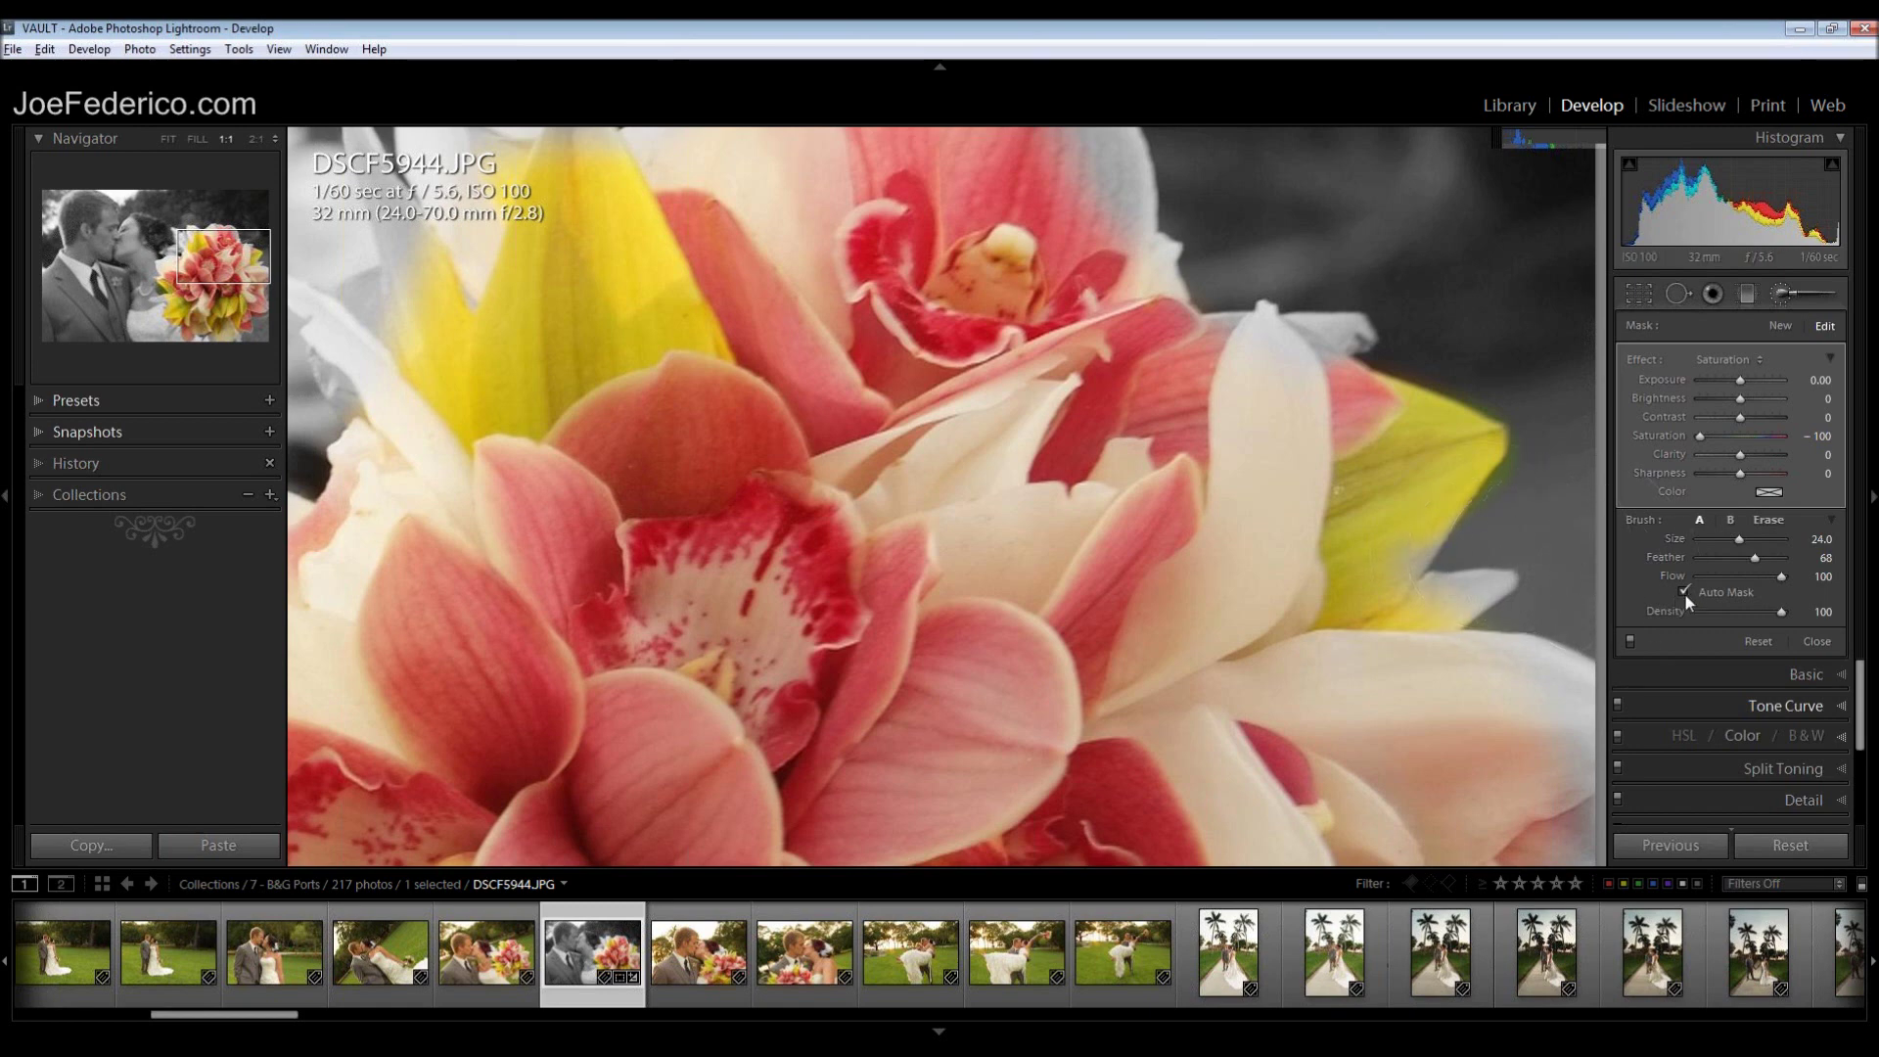
{"action": "key", "text": "ctrl+z"}
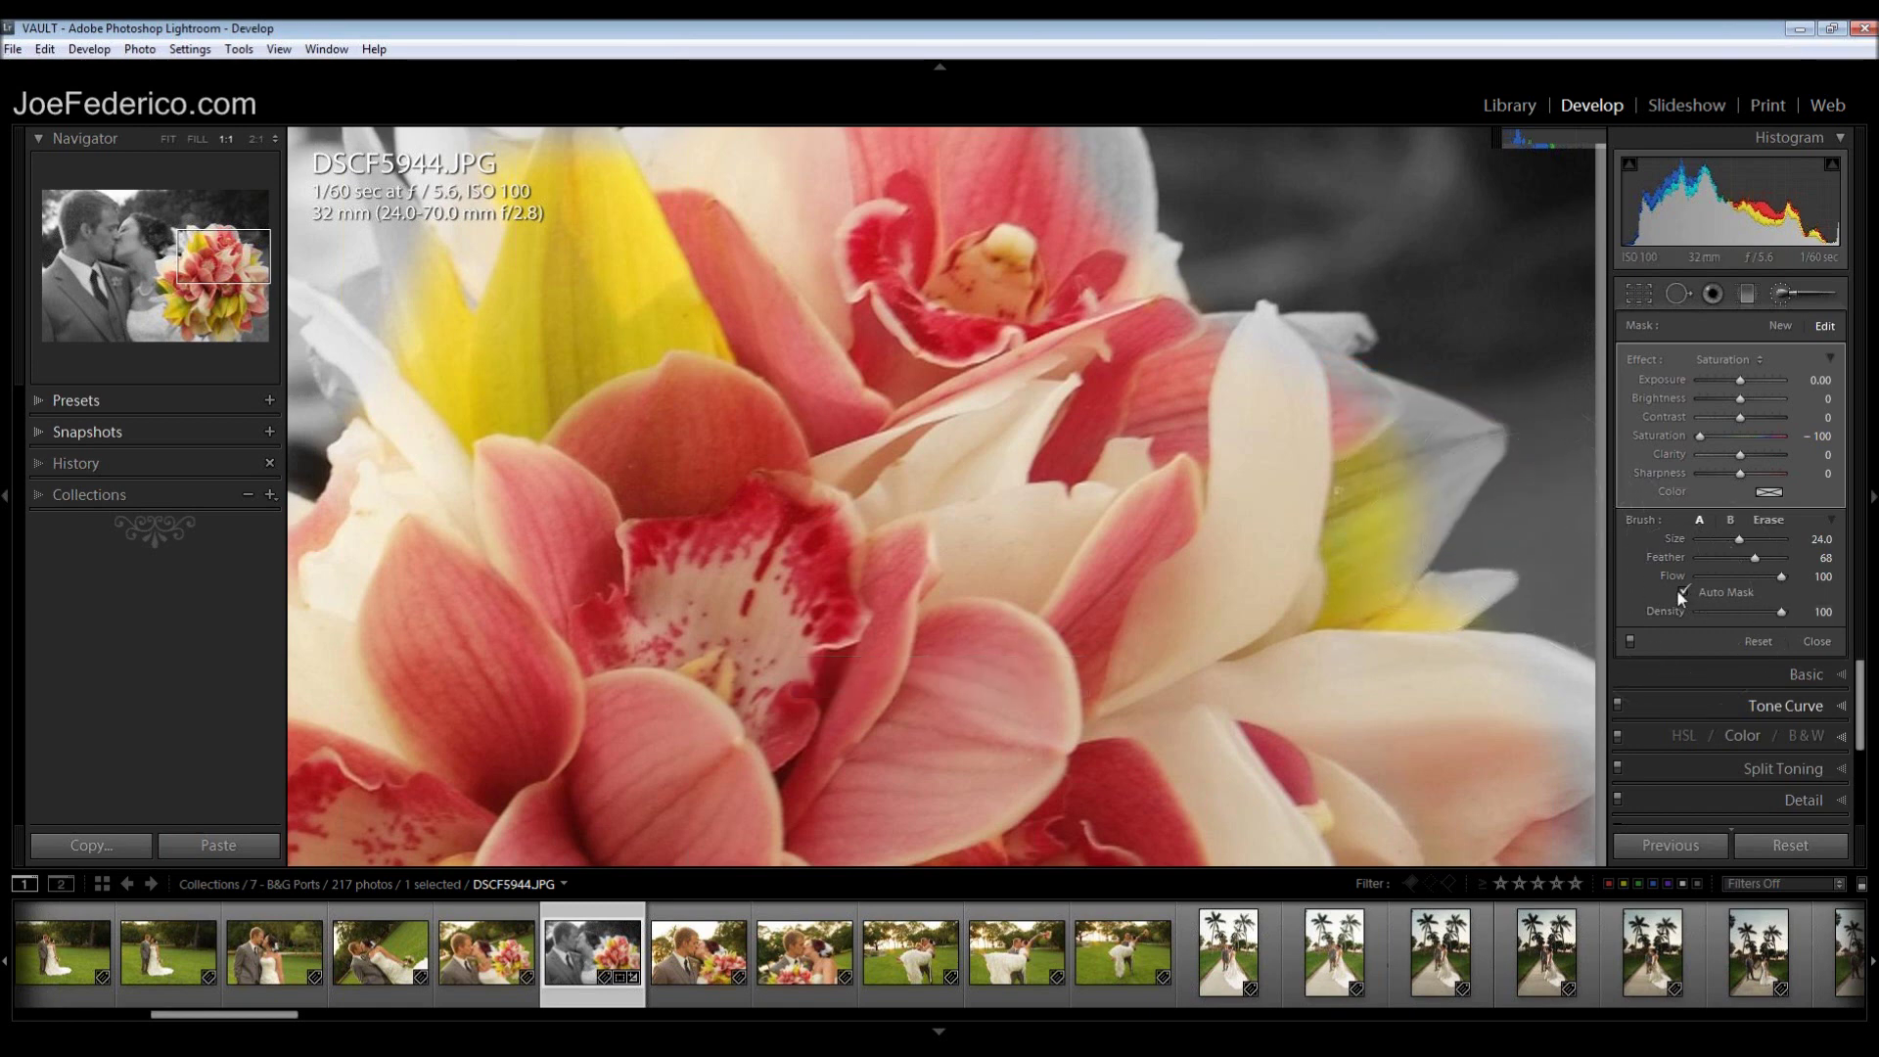
- Restore yellow along the right-edge petal and the upper, small and lower petal tips
{"action": "key", "text": "alt"}
{"action": "left_click", "coordinate": [1683, 593]}
{"action": "key", "text": "alt"}
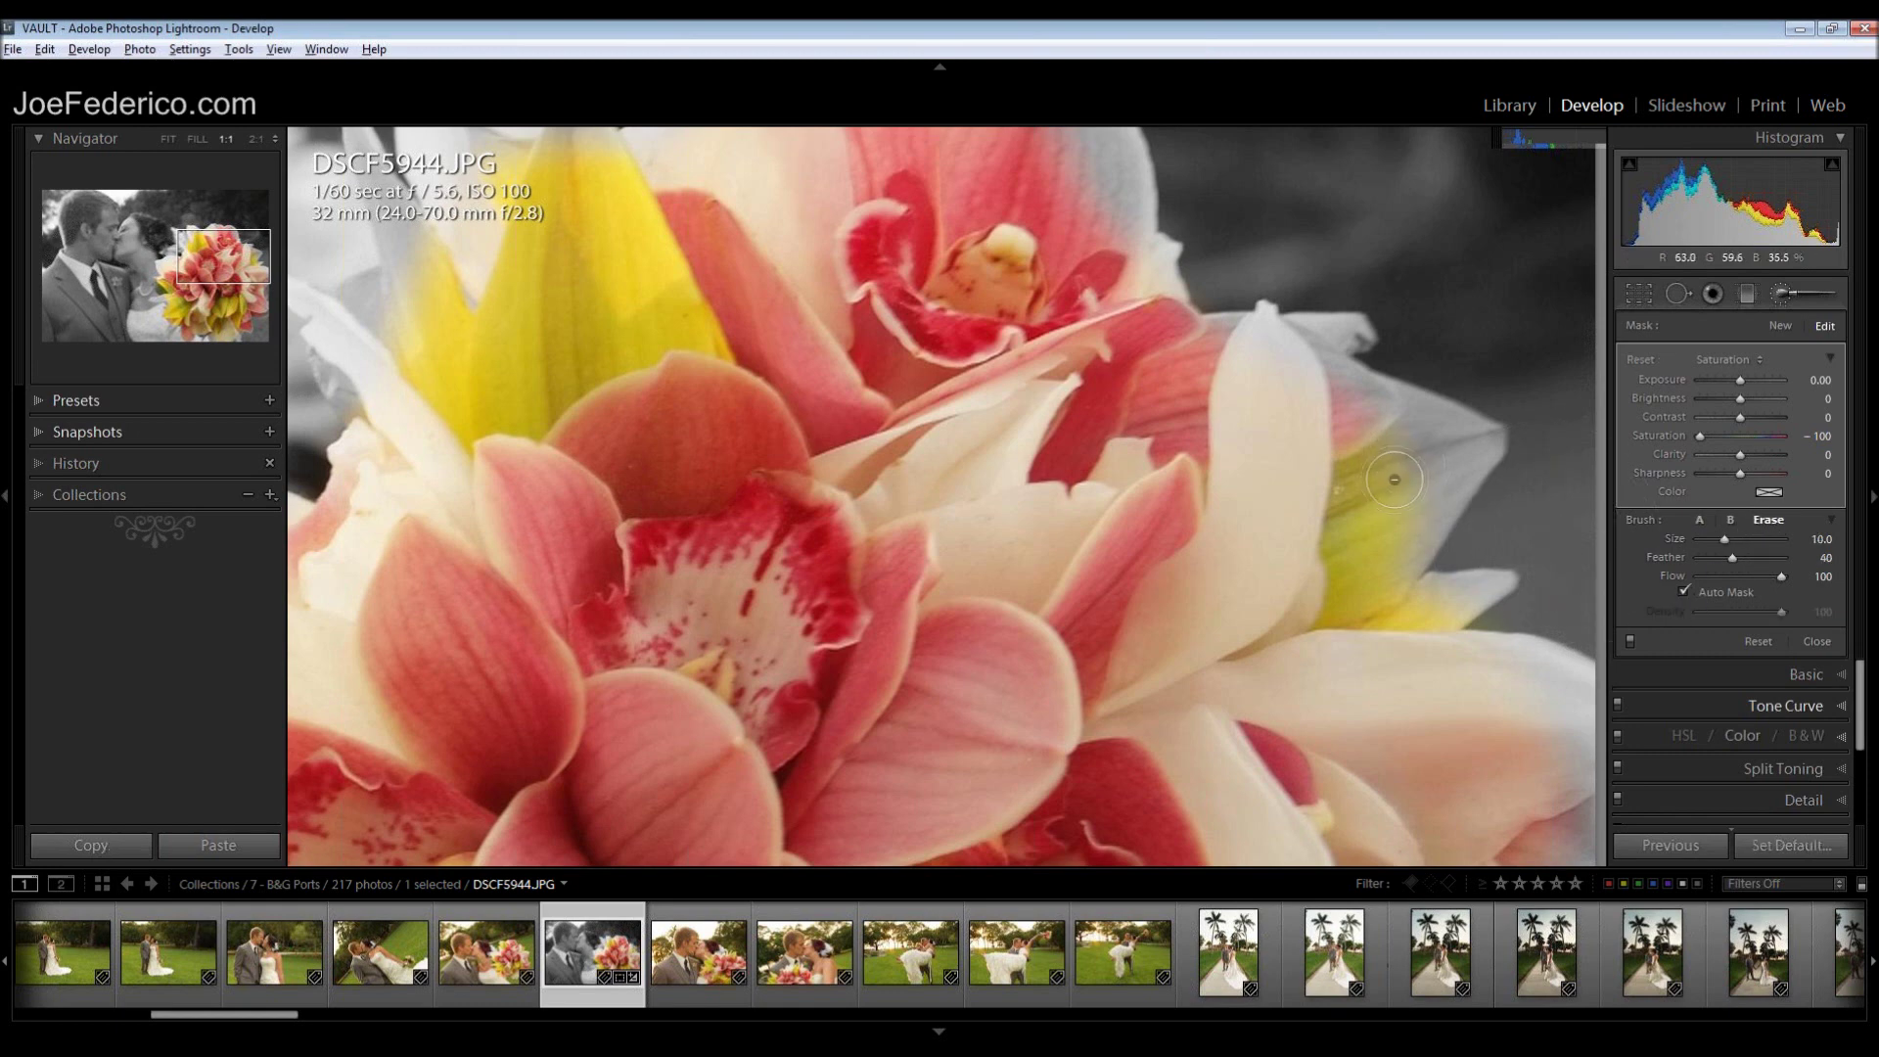
{"action": "mouse_move", "coordinate": [1378, 544]}
{"action": "left_mouse_down"}
{"action": "mouse_move", "coordinate": [1427, 475]}
{"action": "mouse_move", "coordinate": [1450, 479]}
{"action": "mouse_move", "coordinate": [1437, 533]}
{"action": "mouse_move", "coordinate": [1360, 598]}
{"action": "left_mouse_up"}
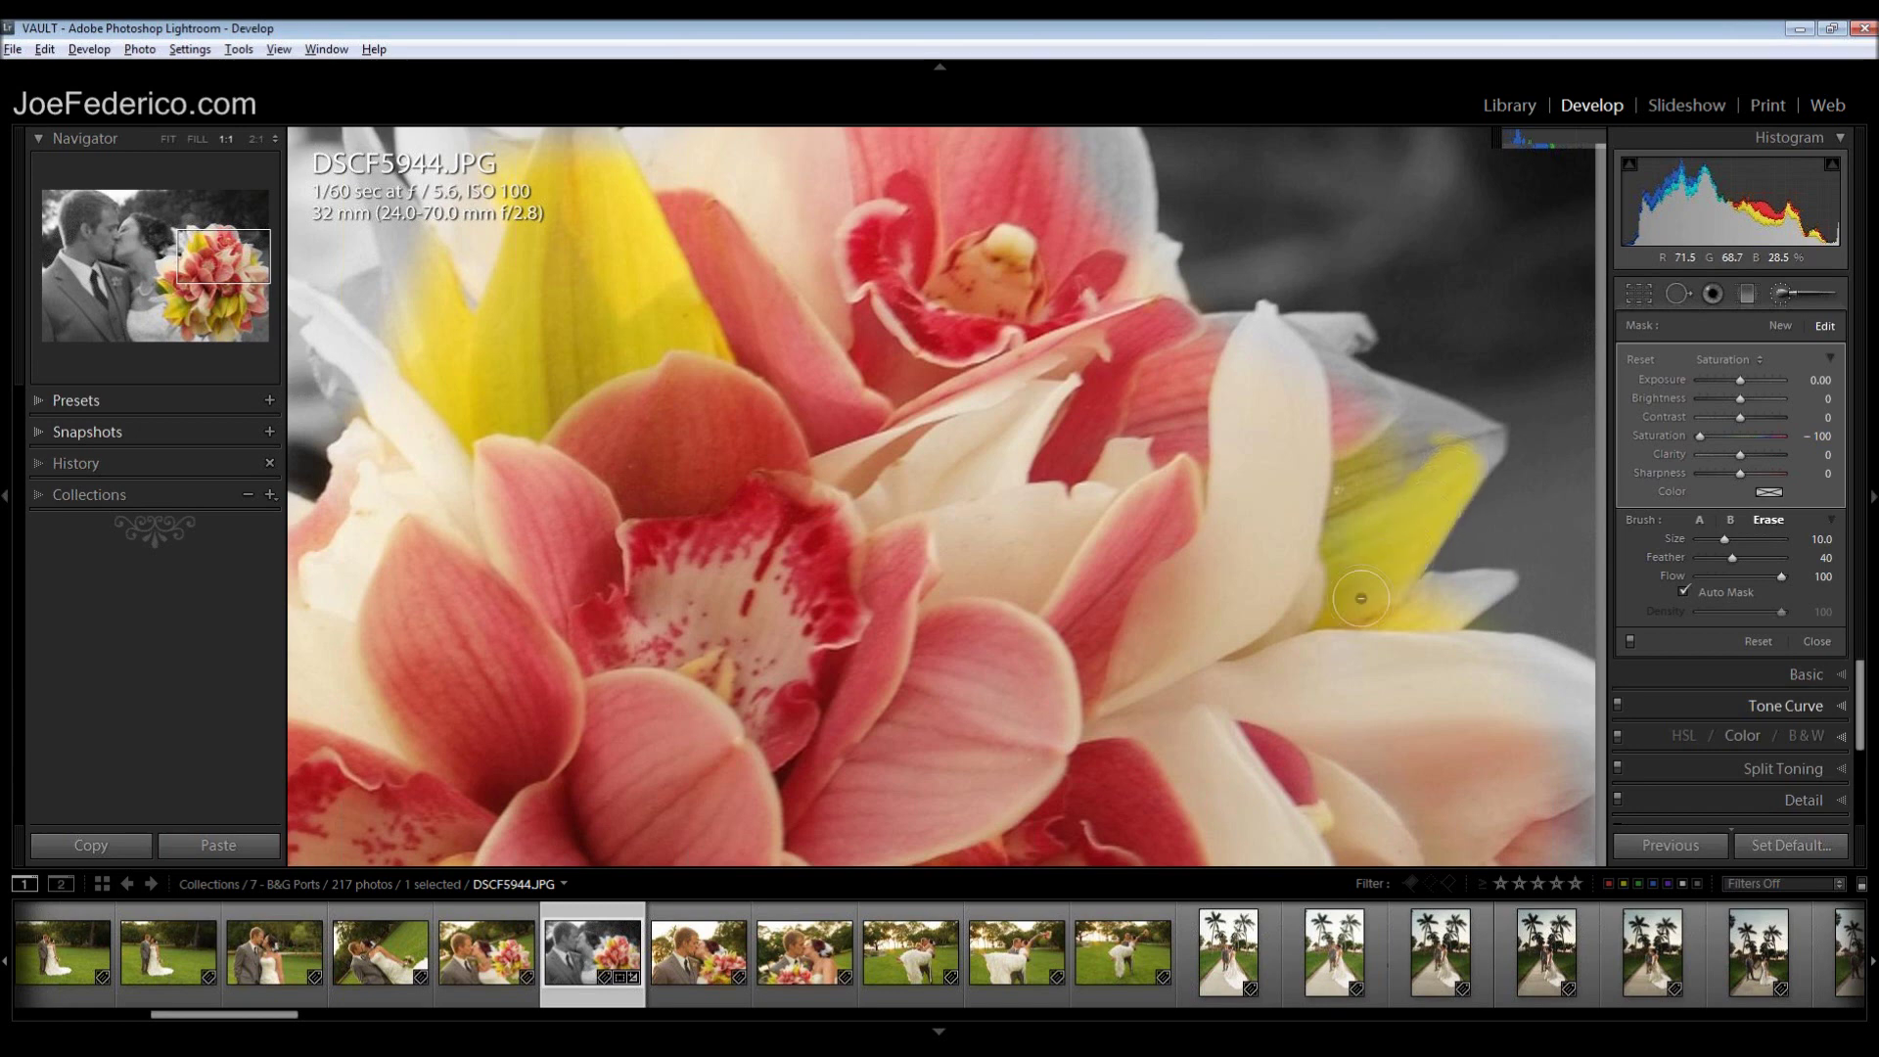
{"action": "mouse_move", "coordinate": [1439, 484]}
{"action": "left_mouse_down"}
{"action": "mouse_move", "coordinate": [1478, 445]}
{"action": "mouse_move", "coordinate": [1383, 398]}
{"action": "mouse_move", "coordinate": [1315, 393]}
{"action": "mouse_move", "coordinate": [1432, 441]}
{"action": "mouse_move", "coordinate": [1376, 453]}
{"action": "mouse_move", "coordinate": [1344, 496]}
{"action": "left_mouse_up"}
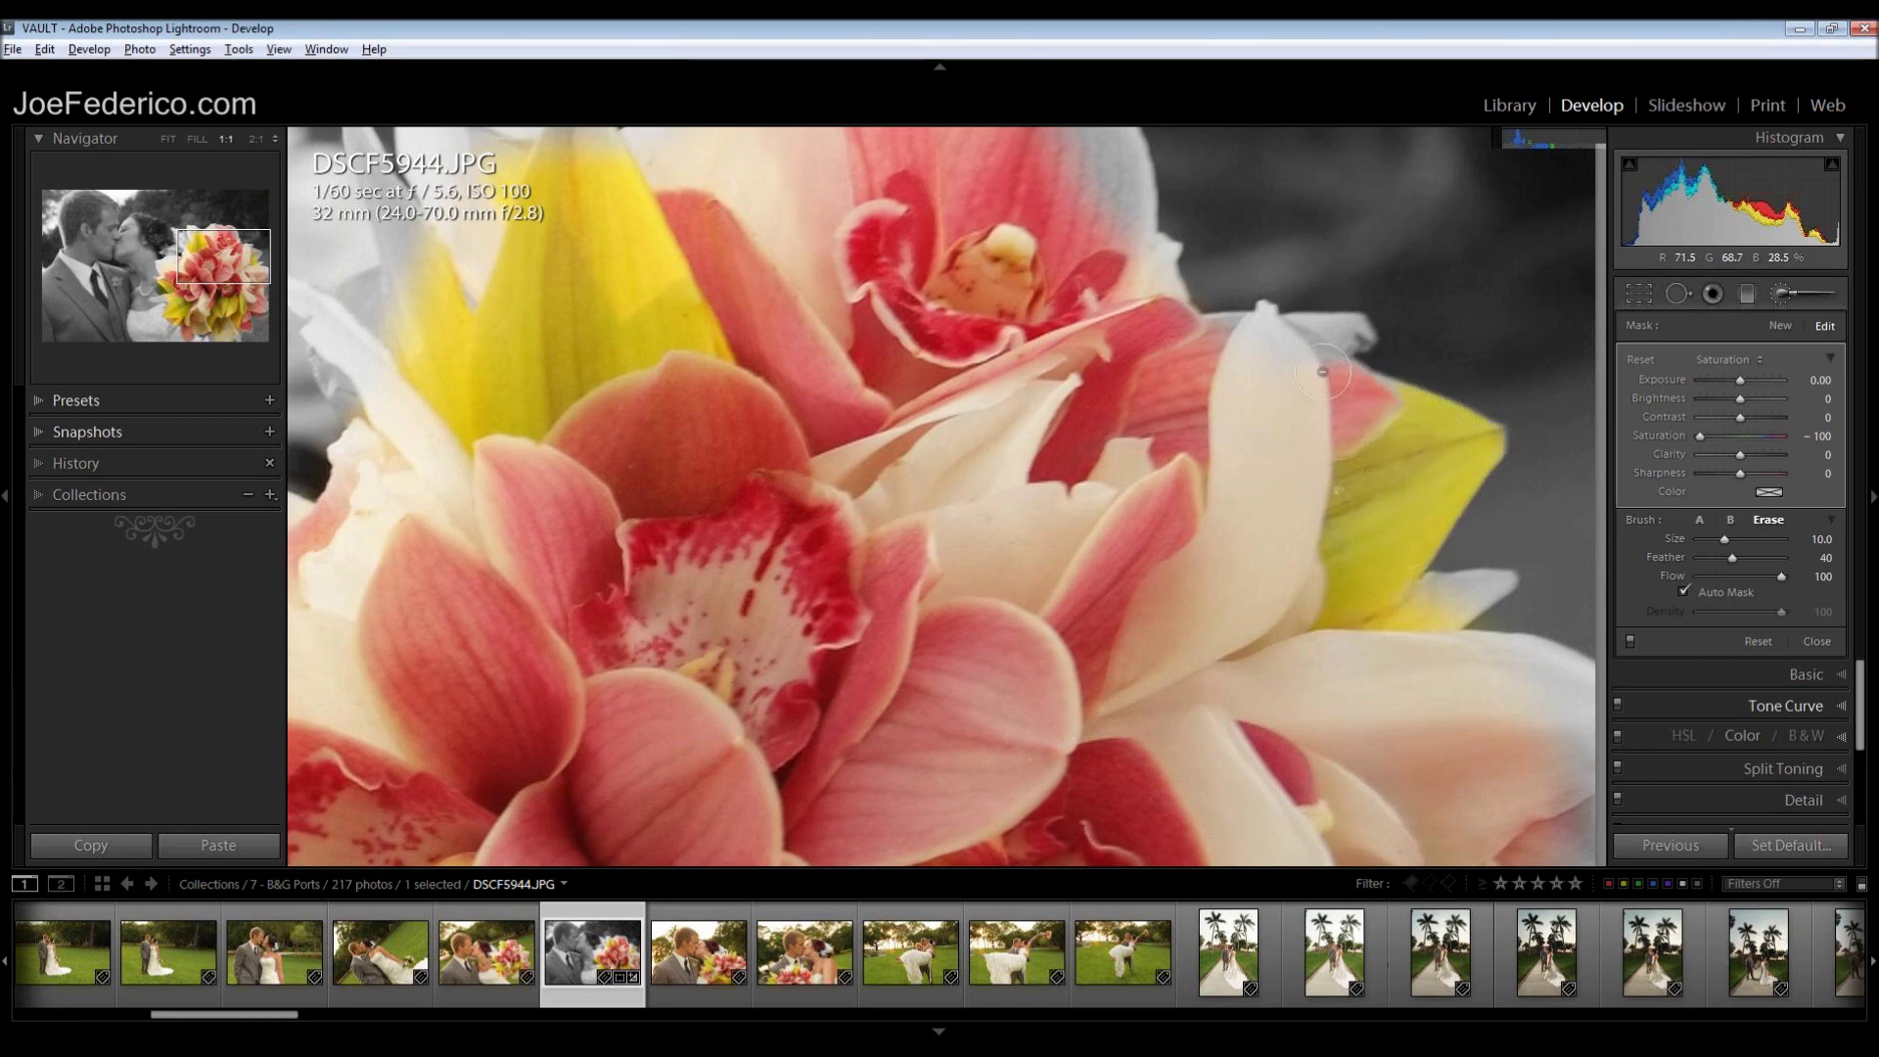
{"action": "mouse_move", "coordinate": [1322, 372]}
{"action": "left_mouse_down"}
{"action": "mouse_move", "coordinate": [1345, 332]}
{"action": "mouse_move", "coordinate": [1210, 335]}
{"action": "left_mouse_up"}
{"action": "mouse_move", "coordinate": [1397, 576]}
{"action": "left_mouse_down"}
{"action": "mouse_move", "coordinate": [1473, 590]}
{"action": "mouse_move", "coordinate": [1450, 604]}
{"action": "left_mouse_up"}
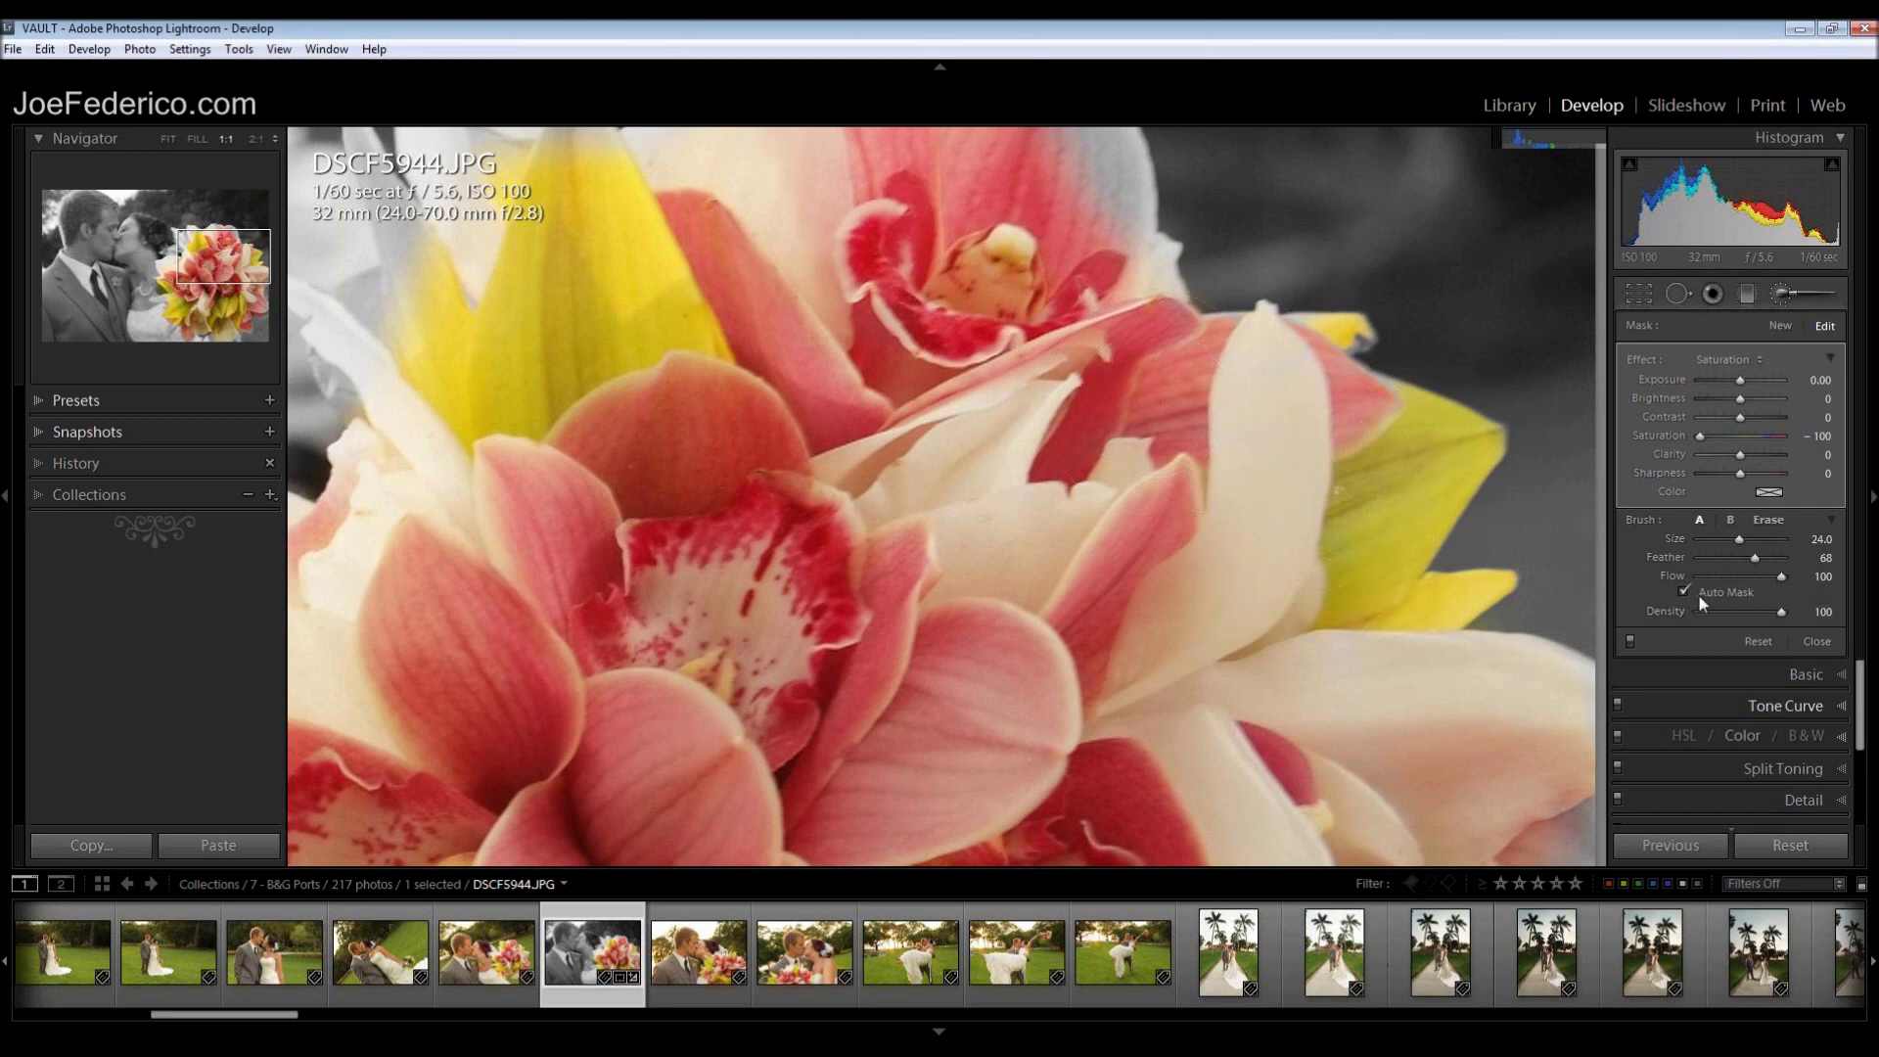
- Erase grey off the small petal tips with a size 8 brush, then return to FIT view
{"action": "scroll", "coordinate": [1289, 413], "scroll_direction": "down", "scroll_amount": 6}
{"action": "key", "text": "alt"}
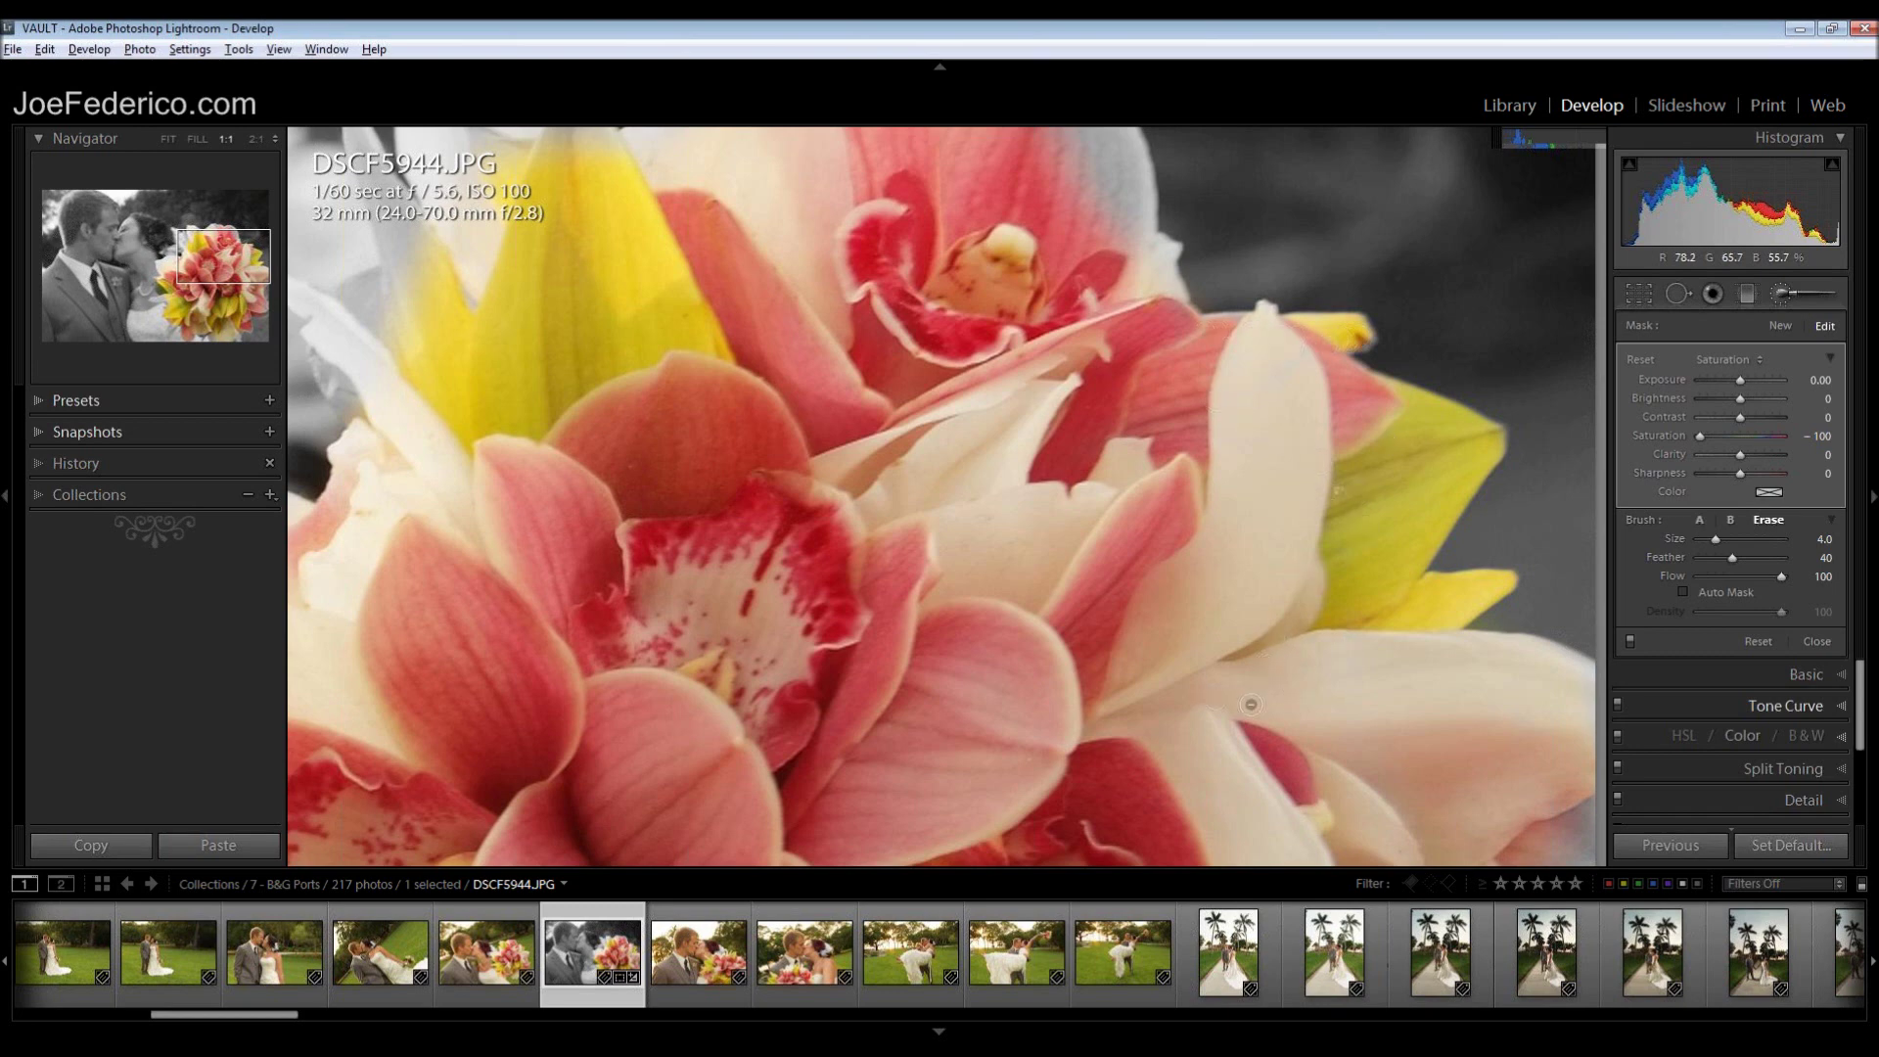
{"action": "key", "text": "alt"}
{"action": "left_click", "coordinate": [167, 138]}
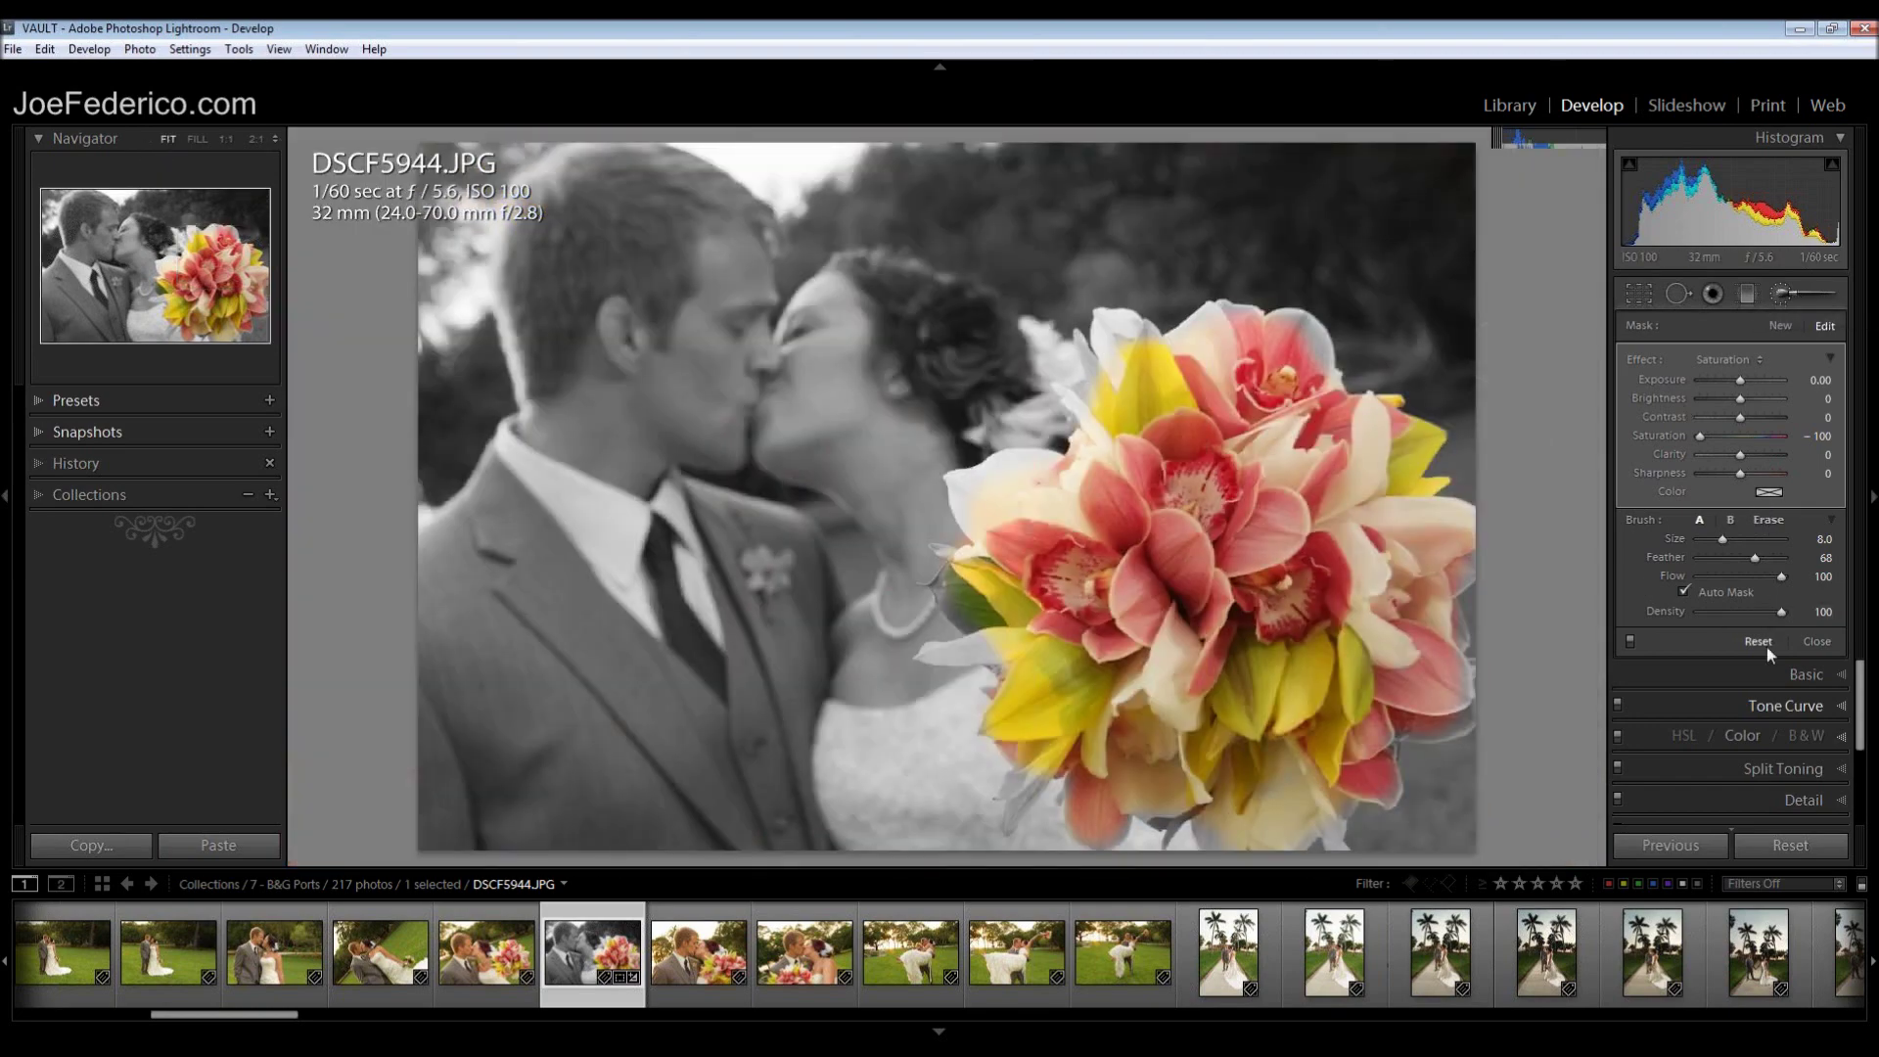
- Reset the brush mask to restore full colour and begin desaturating the groom's jacket
{"action": "left_click", "coordinate": [1756, 643]}
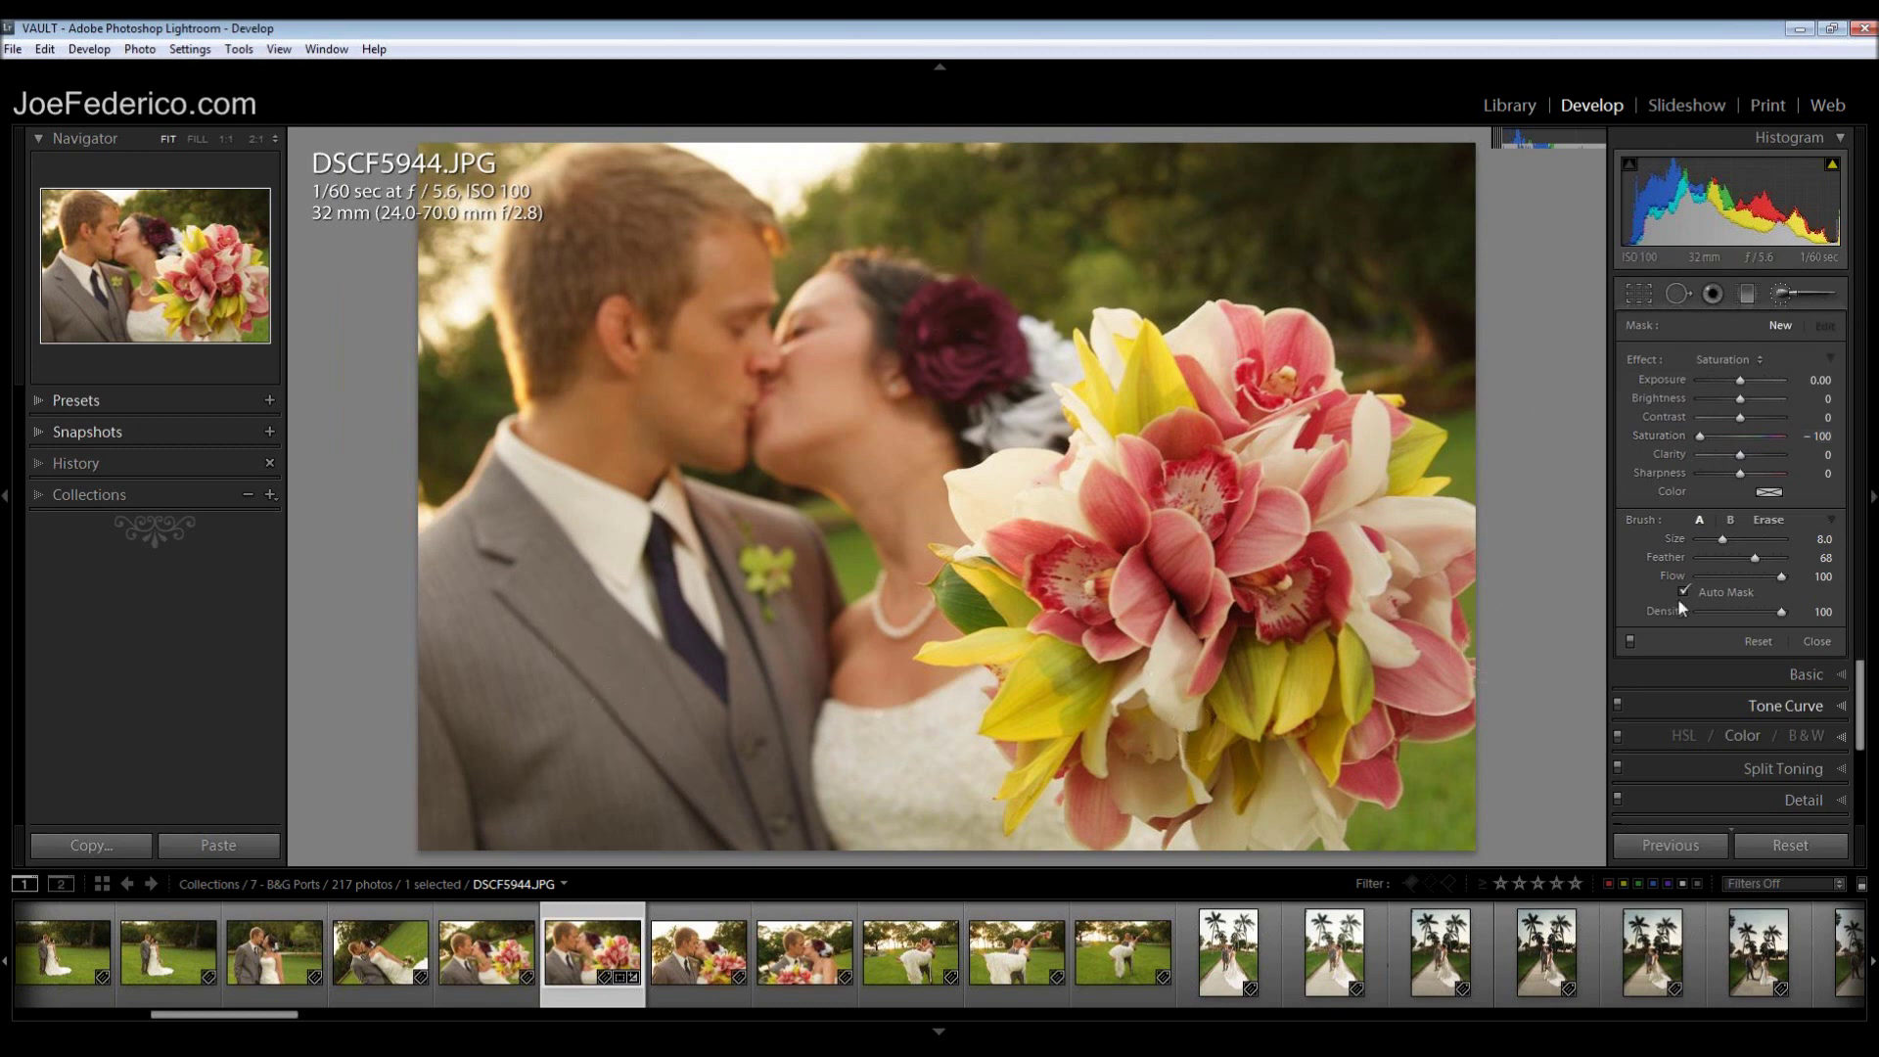
{"action": "mouse_move", "coordinate": [728, 735]}
{"action": "left_mouse_down"}
{"action": "mouse_move", "coordinate": [659, 748]}
{"action": "mouse_move", "coordinate": [536, 655]}
{"action": "mouse_move", "coordinate": [637, 698]}
{"action": "mouse_move", "coordinate": [554, 606]}
{"action": "left_mouse_up"}
- Paint Saturation −100 down the groom's jacket, shrinking the brush to size 5, then zoom in
{"action": "left_click_drag", "start_coordinate": [776, 663], "coordinate": [757, 833]}
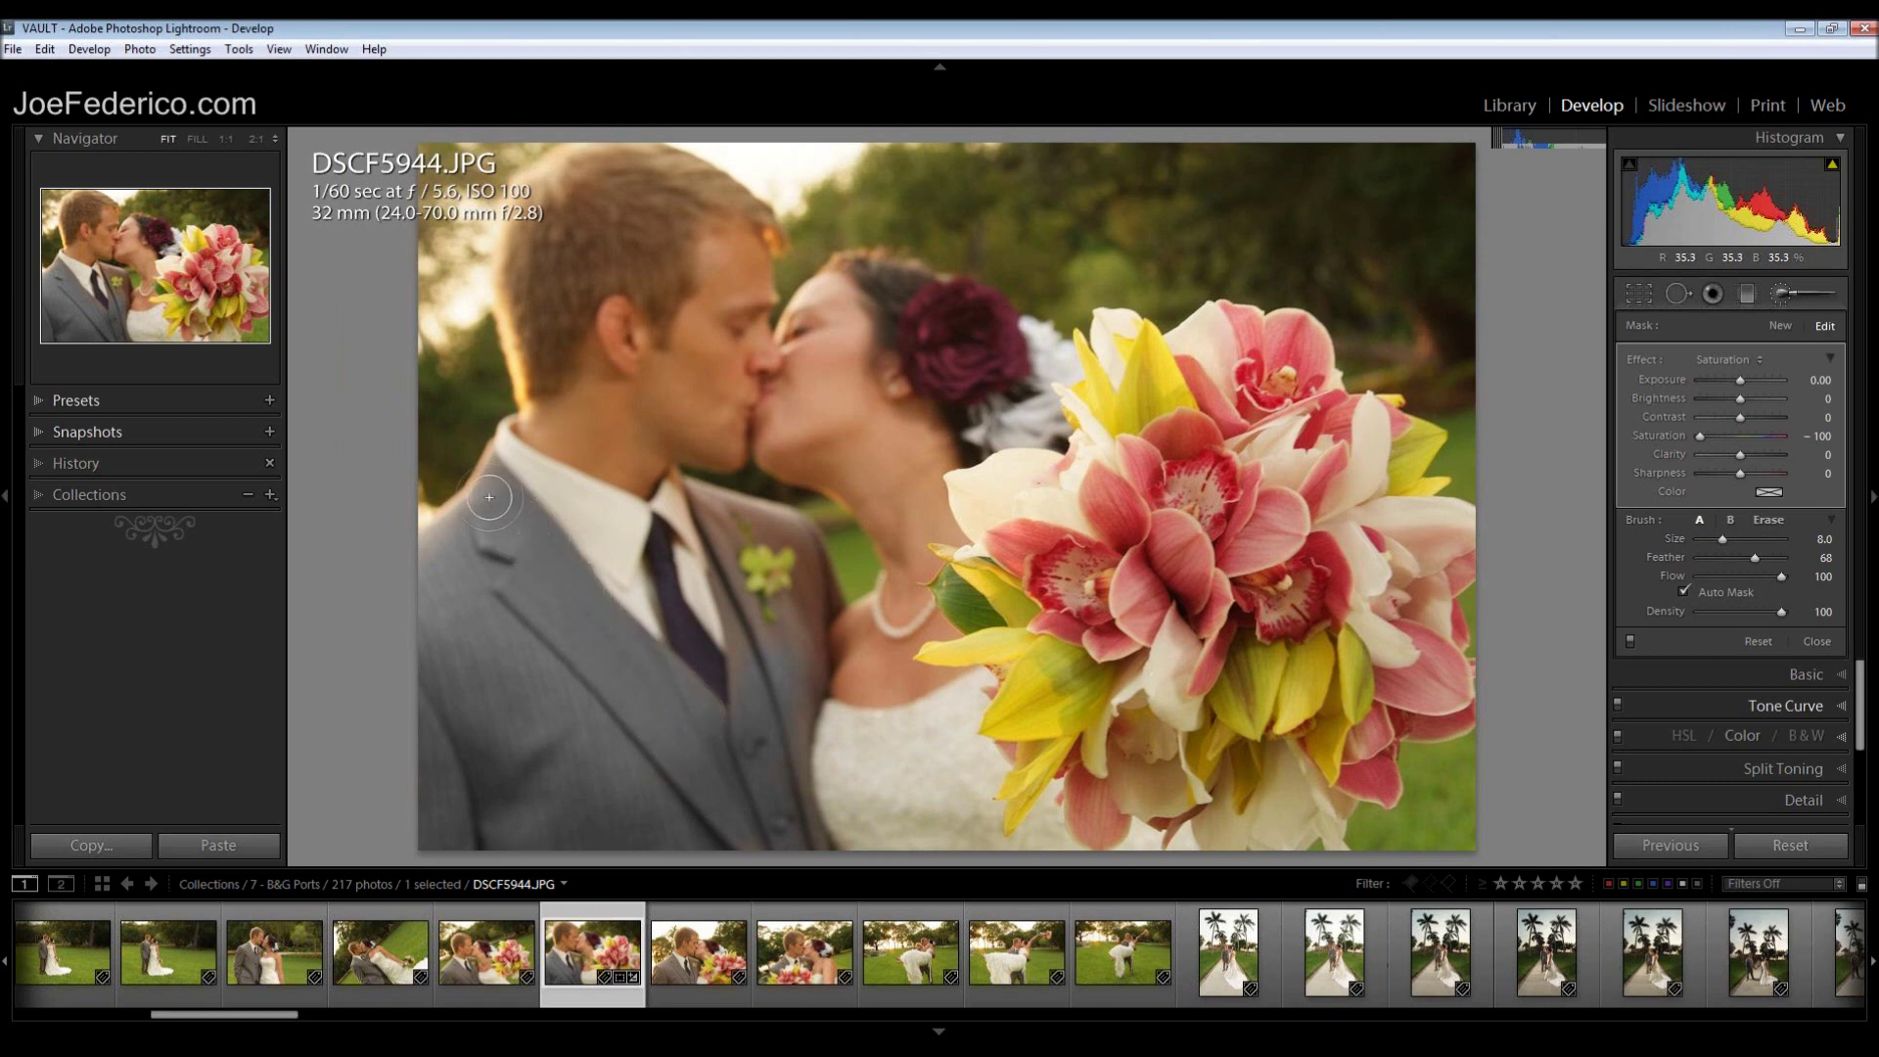
{"action": "scroll", "coordinate": [784, 662], "scroll_direction": "down", "scroll_amount": 3}
{"action": "key", "text": "z"}
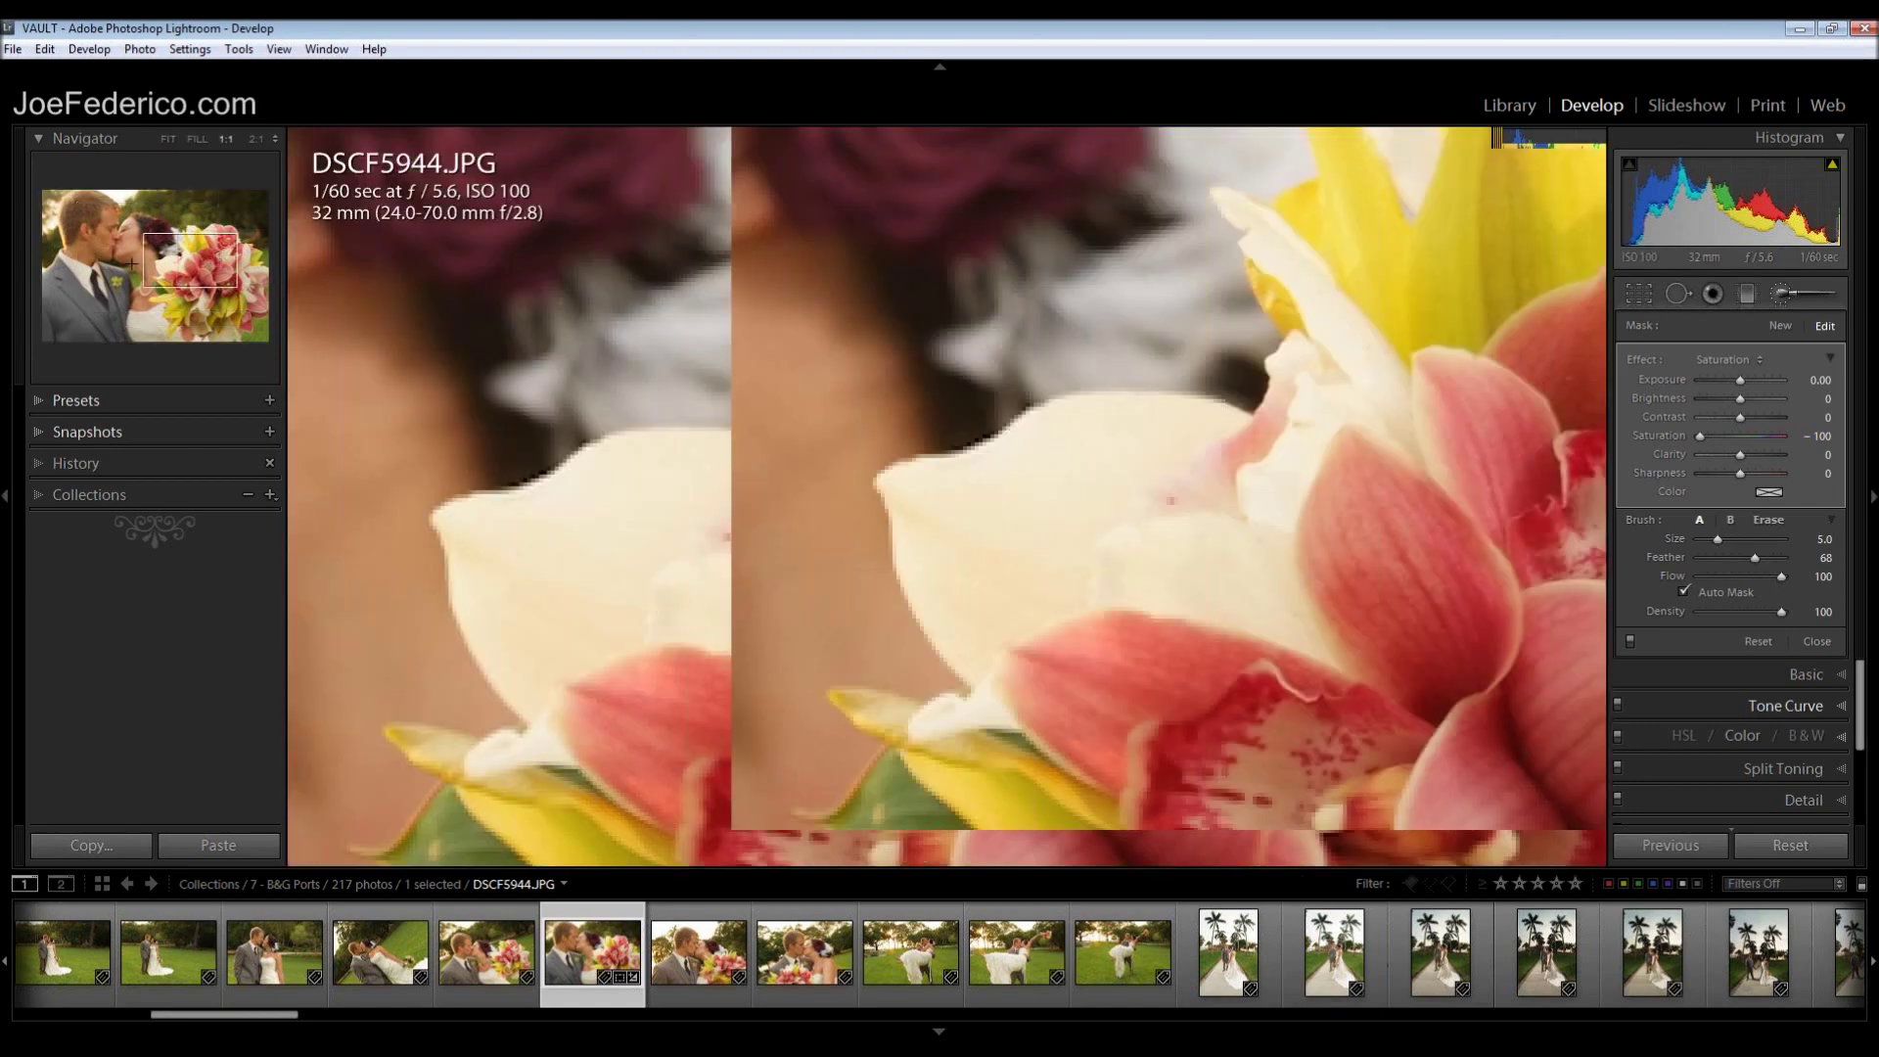
- Inspect the groom's chest at 1:1, turn Auto Mask off, and return to FIT view
{"action": "left_click", "coordinate": [102, 266]}
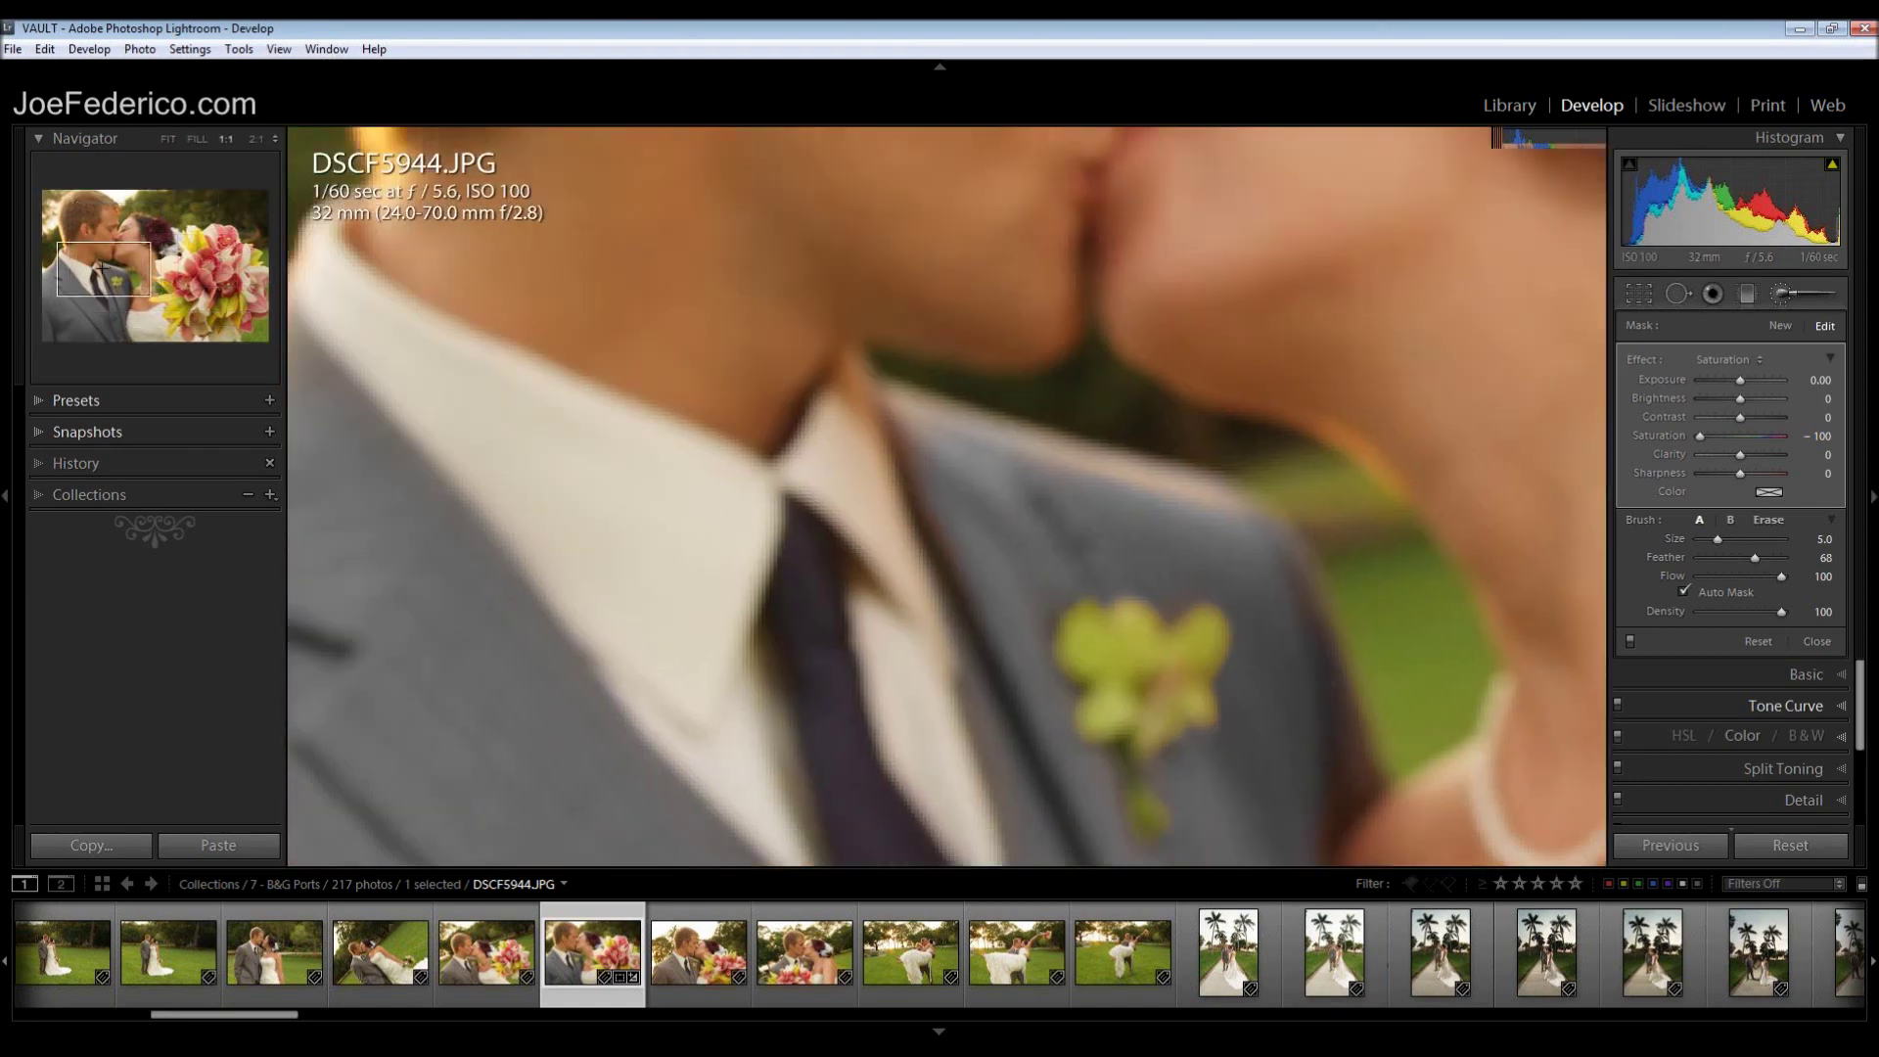
{"action": "left_click", "coordinate": [1684, 591]}
{"action": "left_click", "coordinate": [168, 139]}
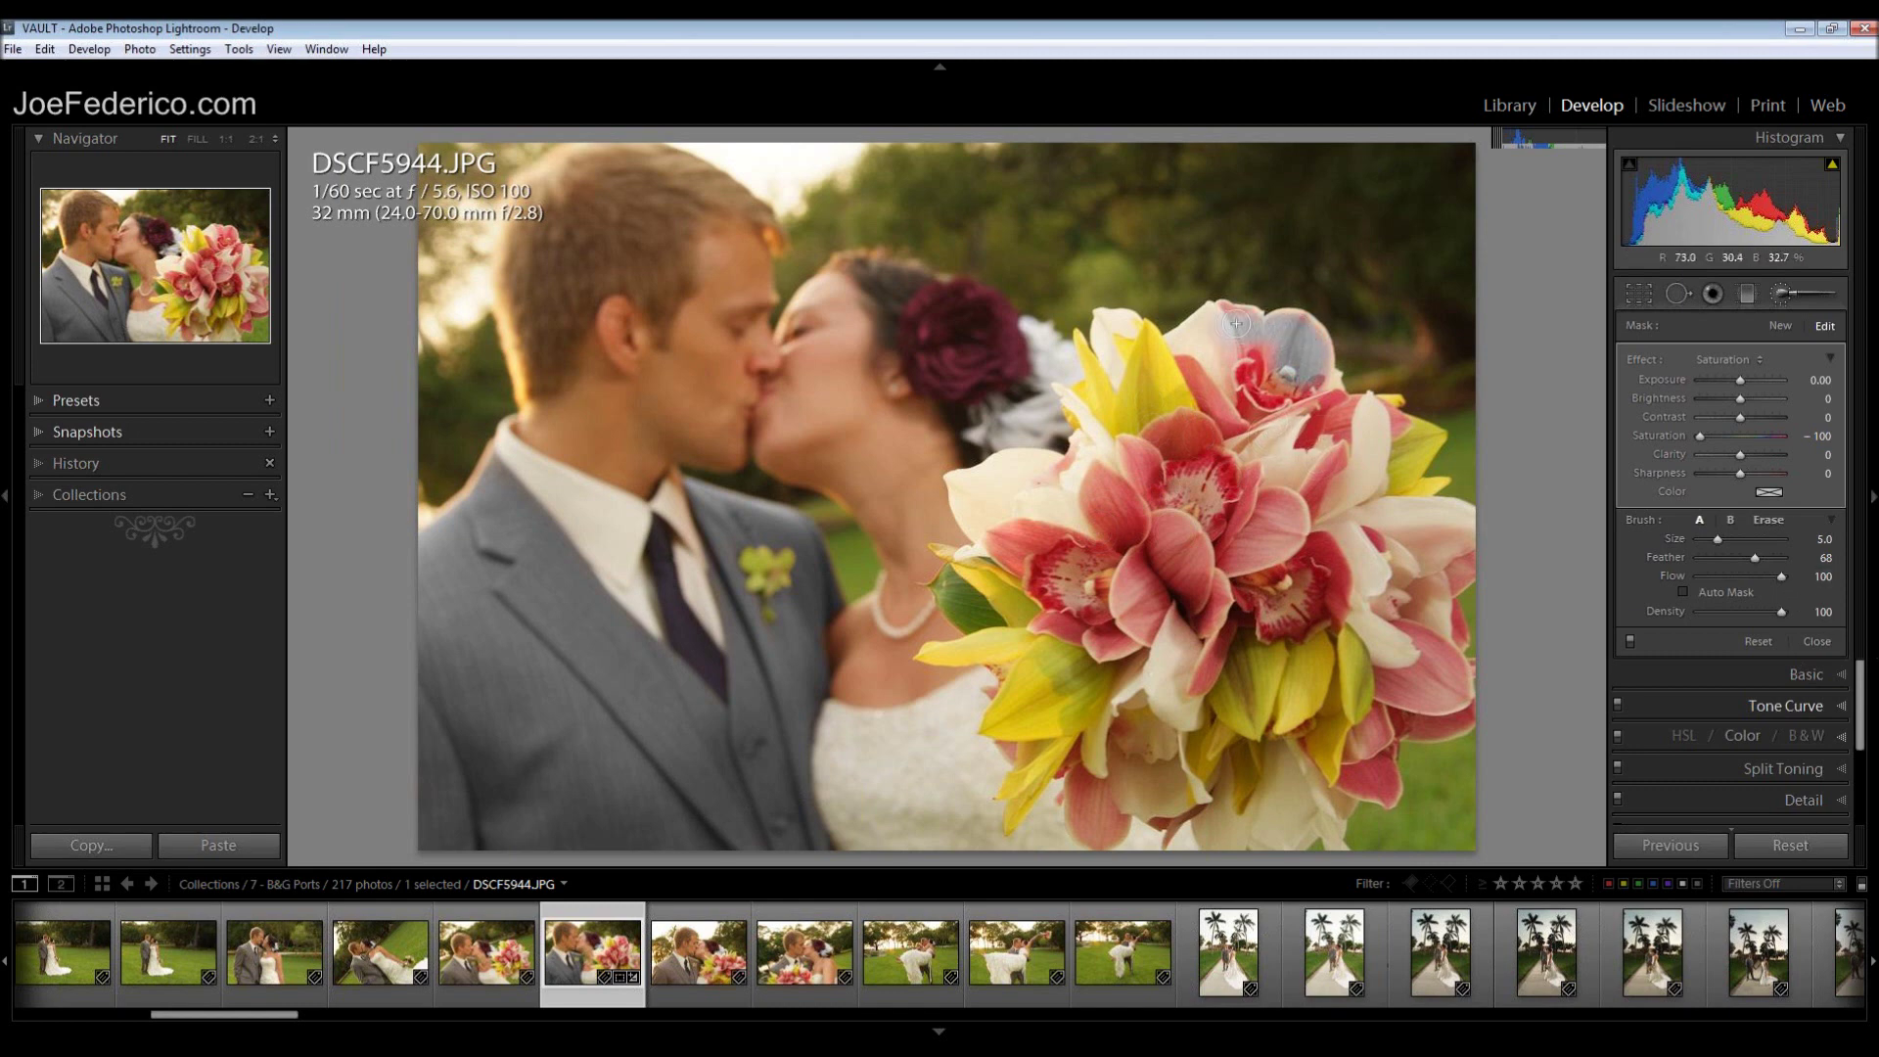
- Partly grey the top orchid at low flow, then desaturate more lower petals at flow 73
{"action": "left_click_drag", "start_coordinate": [1248, 388], "coordinate": [1273, 396]}
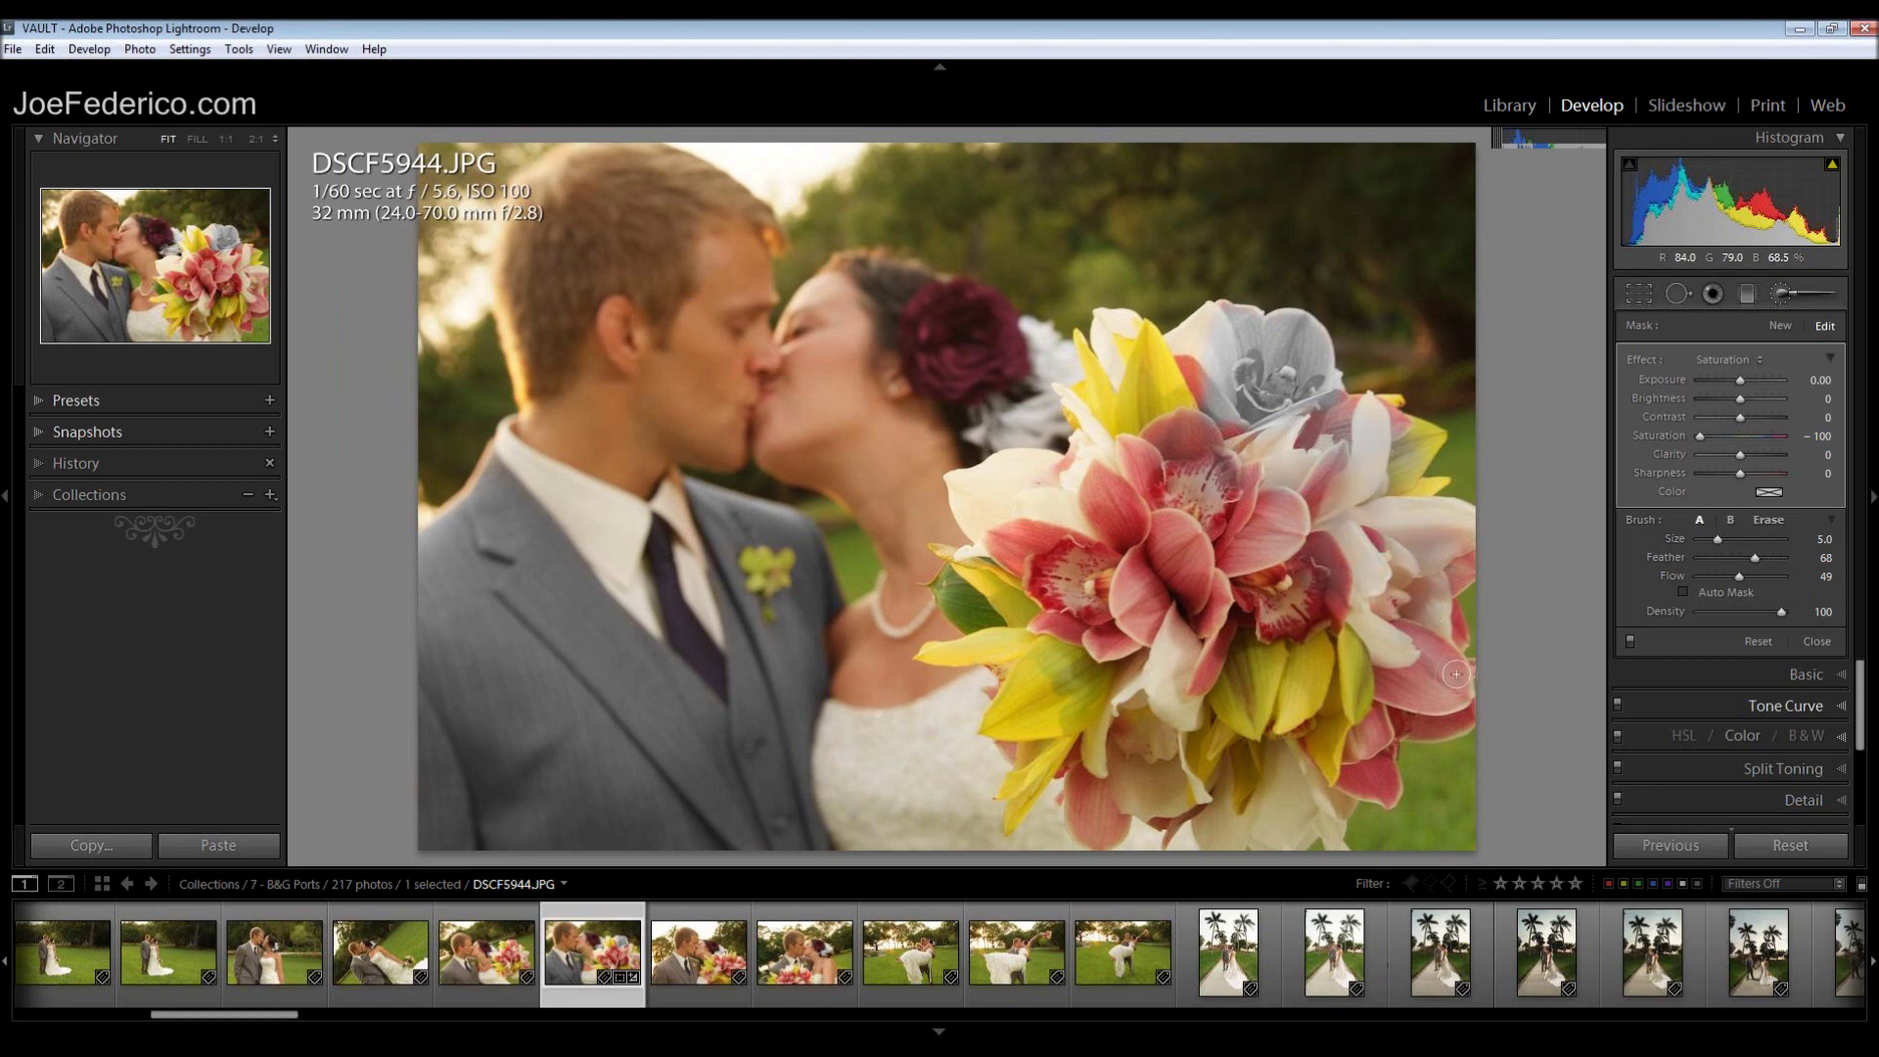
{"action": "left_click_drag", "start_coordinate": [1736, 578], "coordinate": [1759, 577]}
{"action": "mouse_move", "coordinate": [1174, 734]}
{"action": "left_mouse_down"}
{"action": "mouse_move", "coordinate": [1205, 785]}
{"action": "mouse_move", "coordinate": [1232, 740]}
{"action": "mouse_move", "coordinate": [1187, 722]}
{"action": "mouse_move", "coordinate": [1261, 659]}
{"action": "mouse_move", "coordinate": [1276, 683]}
{"action": "mouse_move", "coordinate": [1315, 665]}
{"action": "mouse_move", "coordinate": [1228, 663]}
{"action": "mouse_move", "coordinate": [1338, 647]}
{"action": "mouse_move", "coordinate": [1348, 750]}
{"action": "left_mouse_up"}
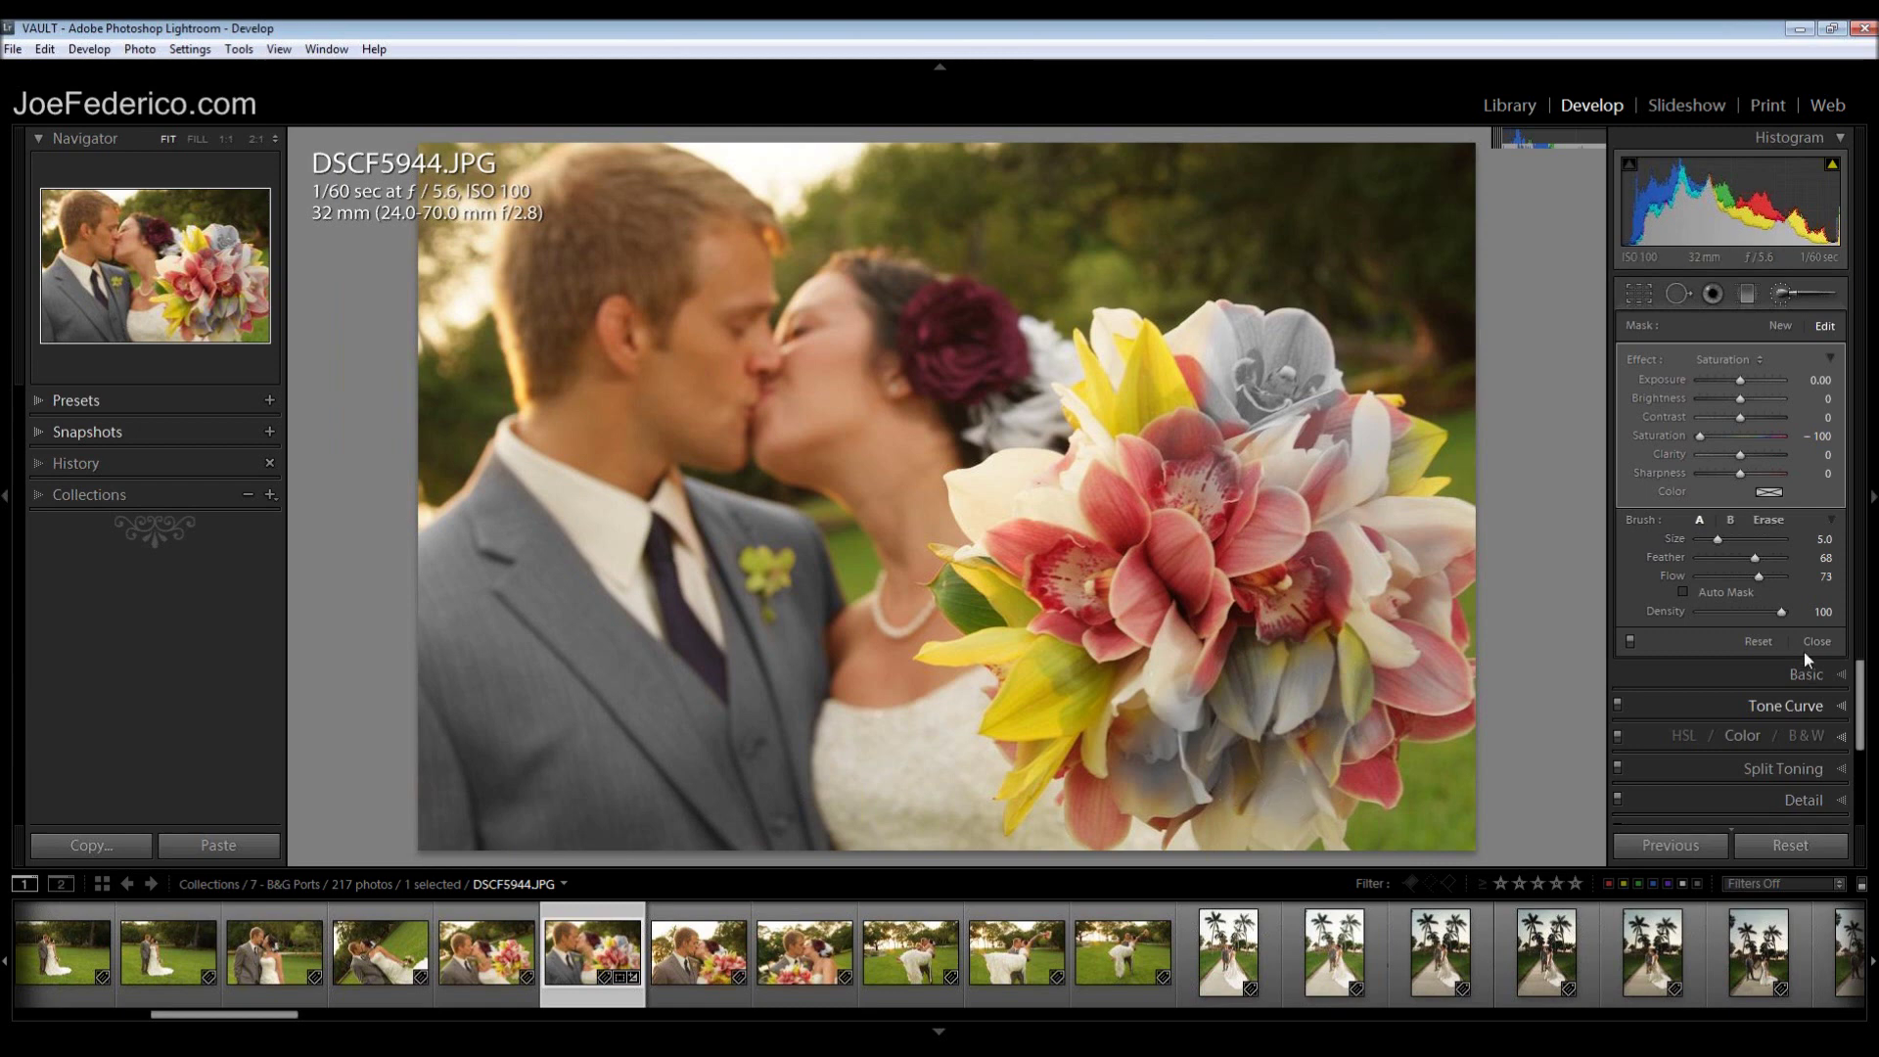